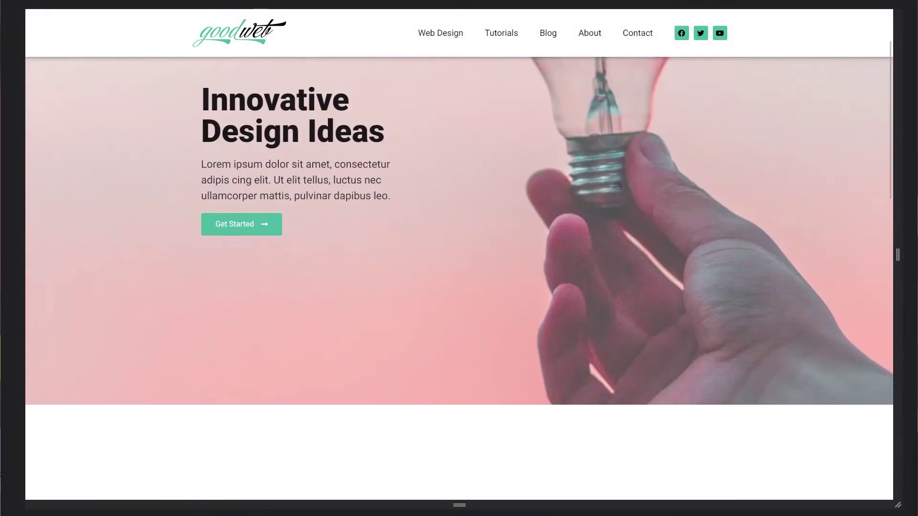
scroll(617, 191, up, 2)
Step: Narrow the responsive preview and scroll through the finished header at a smaller width
drag(885, 251, 661, 261)
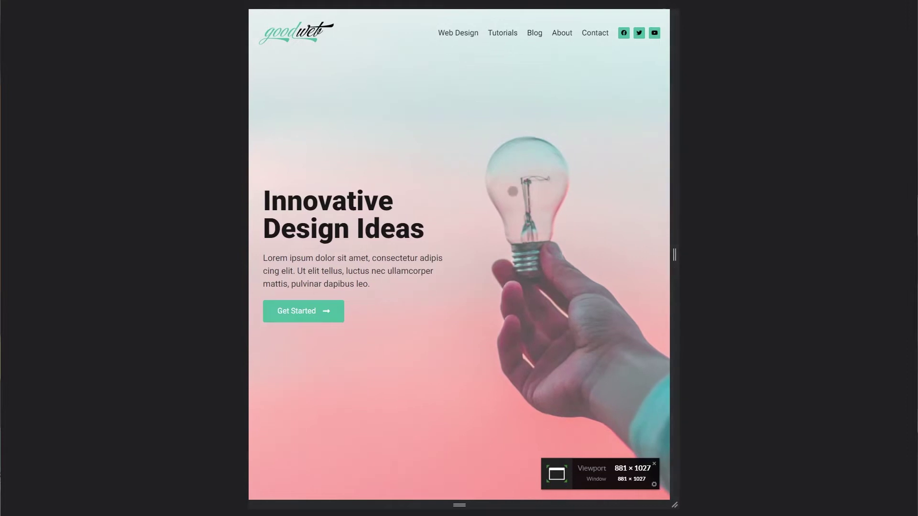
scroll(511, 199, down, 14)
scroll(511, 199, up, 7)
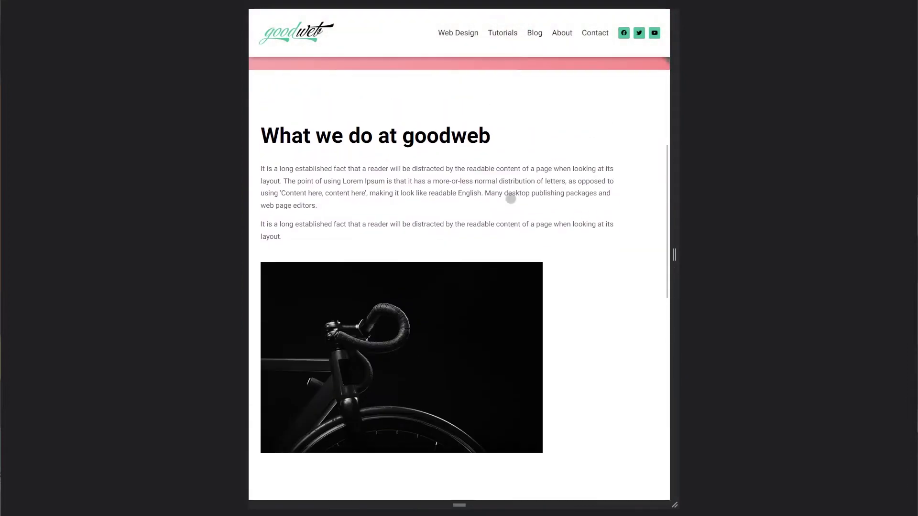
scroll(511, 198, up, 7)
Step: Check the header at tablet width, opening and closing the hamburger mobile menu
drag(675, 255, 567, 255)
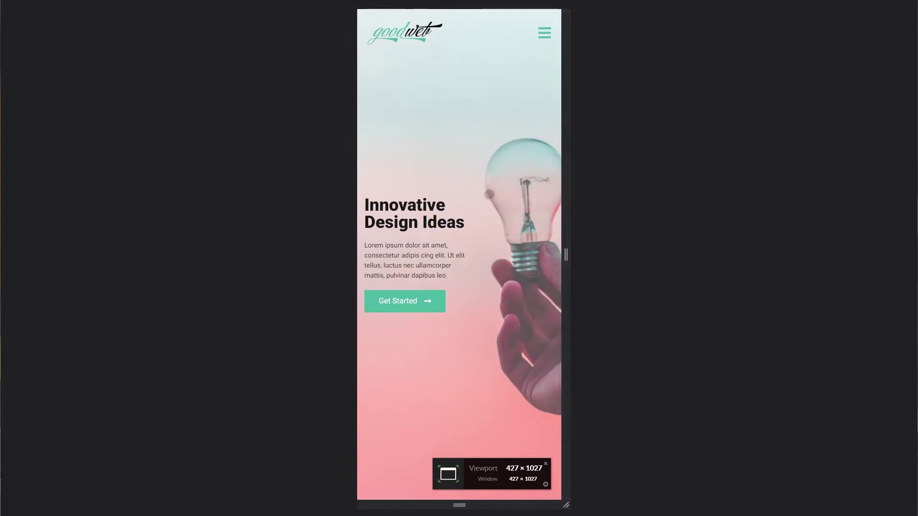
scroll(488, 199, down, 8)
scroll(488, 199, up, 8)
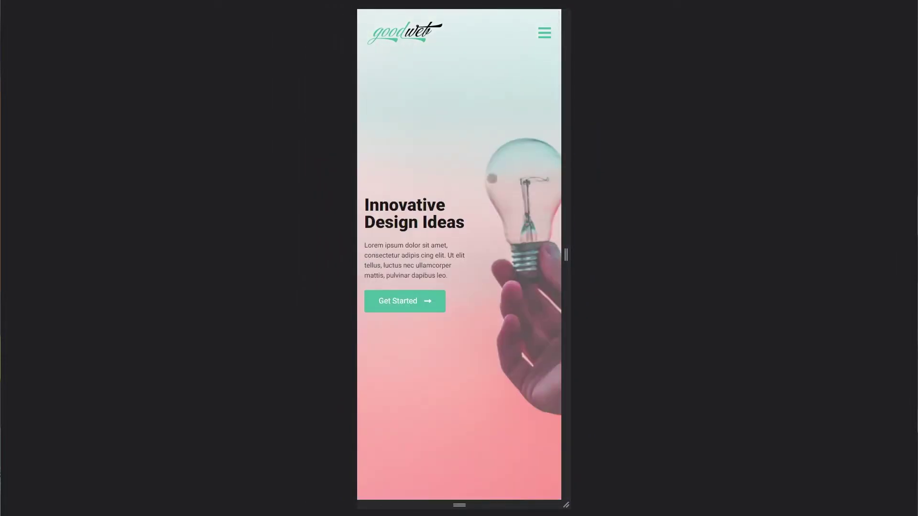
click(544, 34)
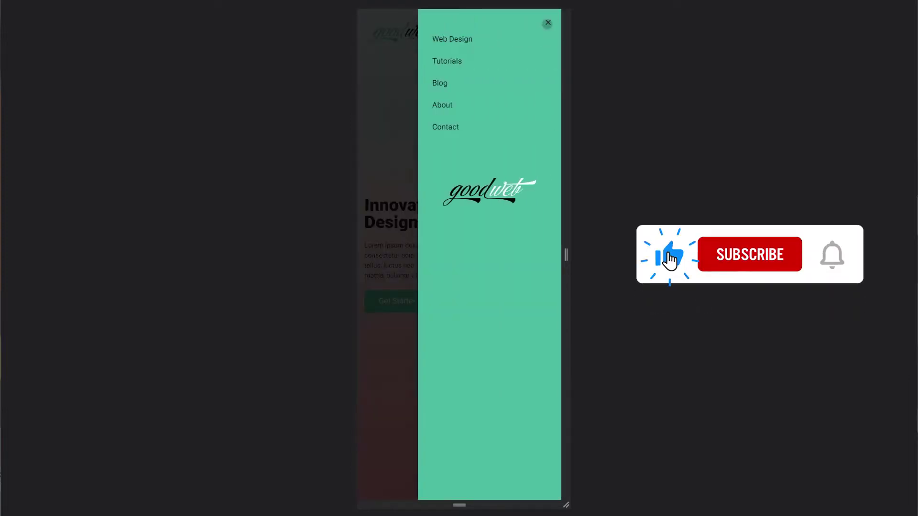
click(548, 23)
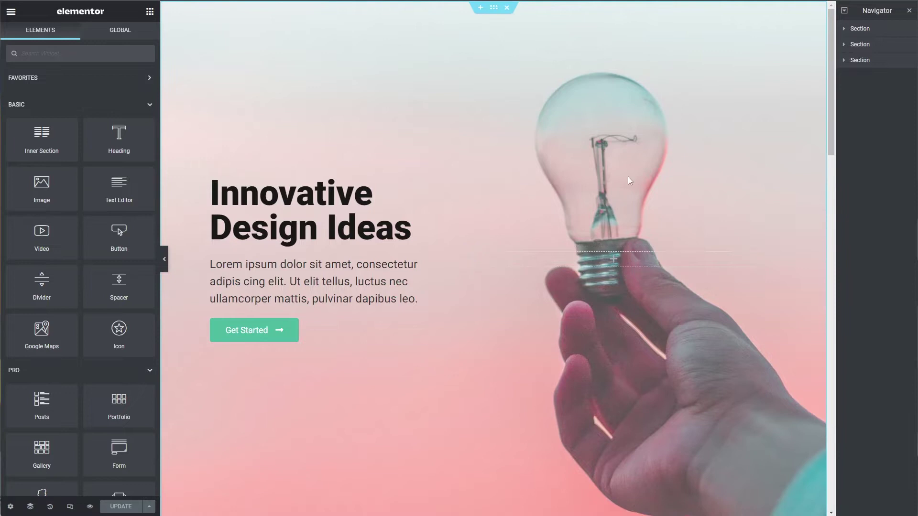
Step: Create a blank header template, Elementor Header #186, from the Theme Builder
scroll(632, 187, down, 10)
scroll(658, 200, down, 5)
scroll(659, 200, up, 15)
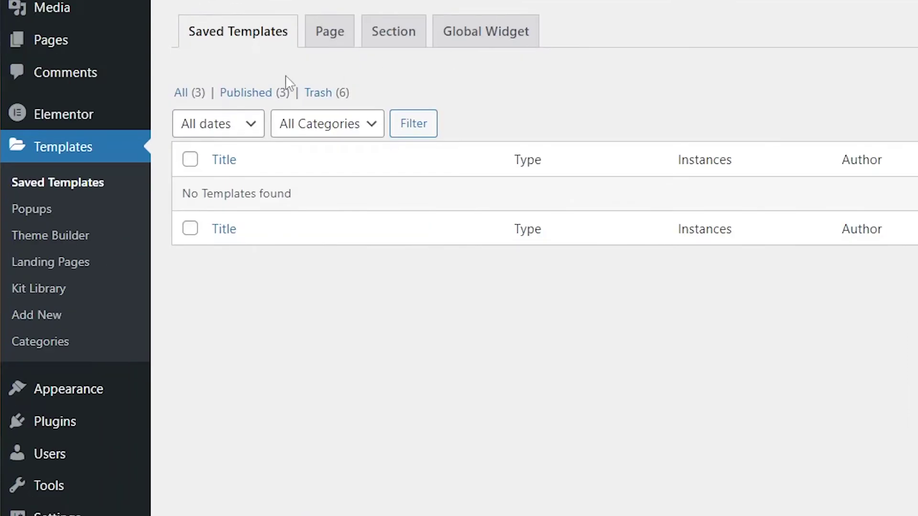
click(78, 246)
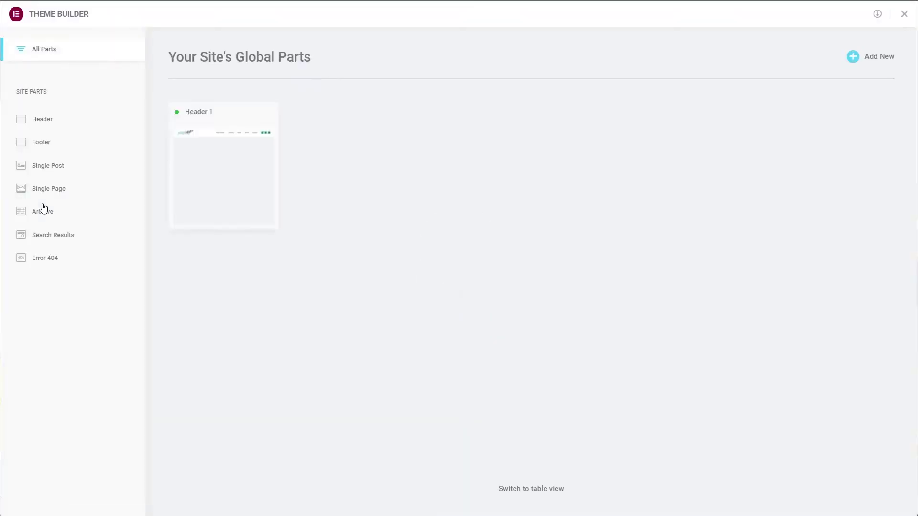
mouse_move(127, 124)
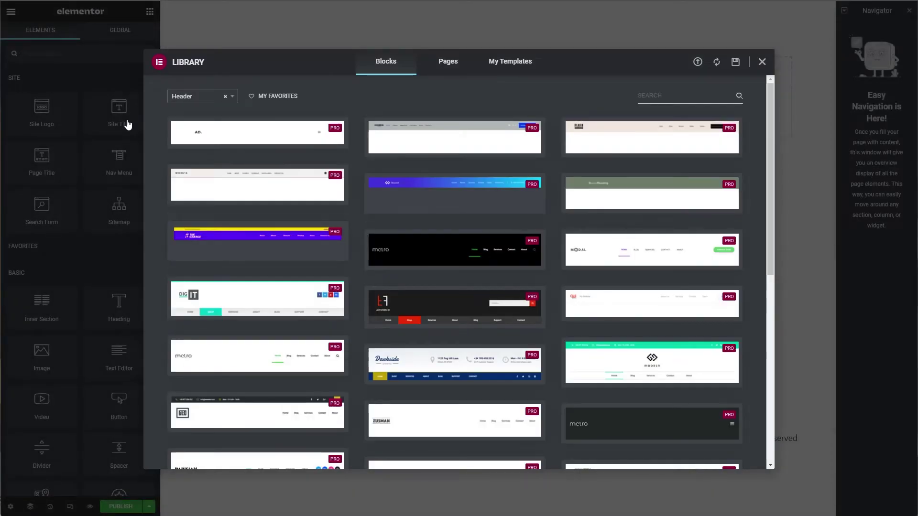
click(762, 62)
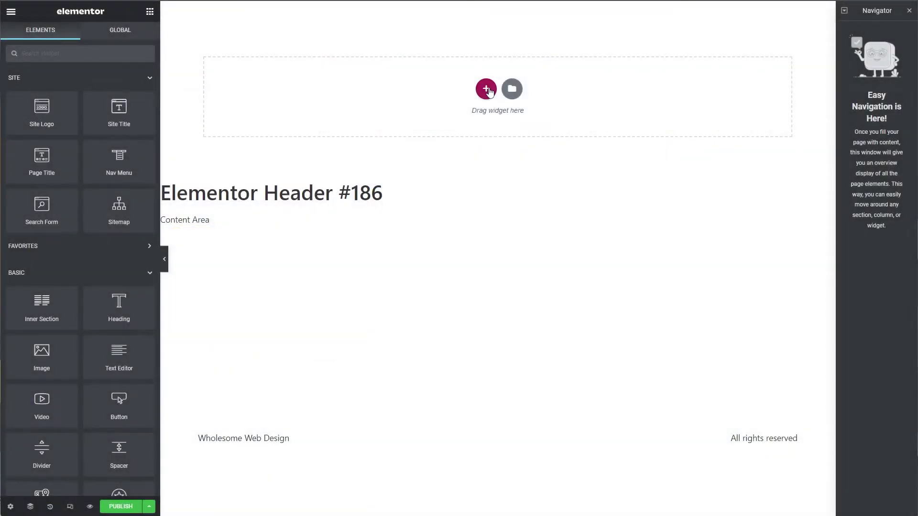
Step: Add a two-column section with an Image widget showing the goodweb logo in the left column
click(486, 89)
click(414, 119)
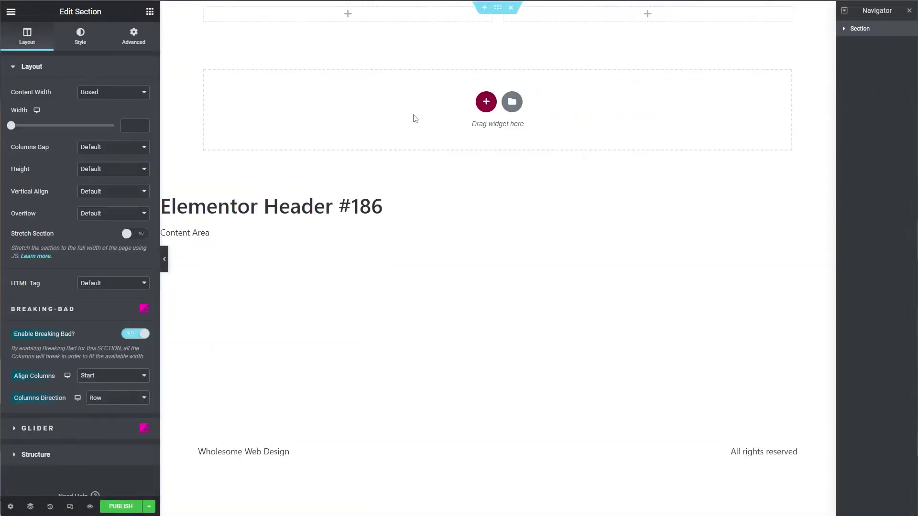
click(149, 11)
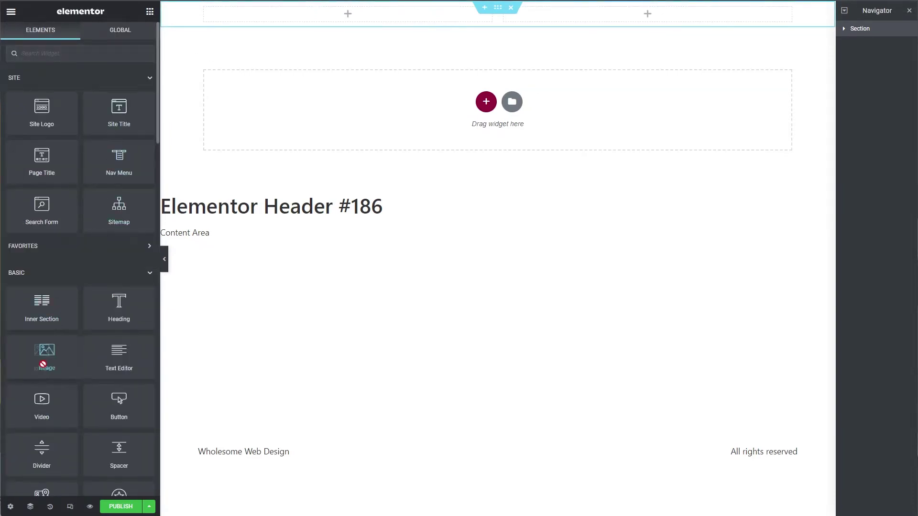
drag(41, 351, 316, 13)
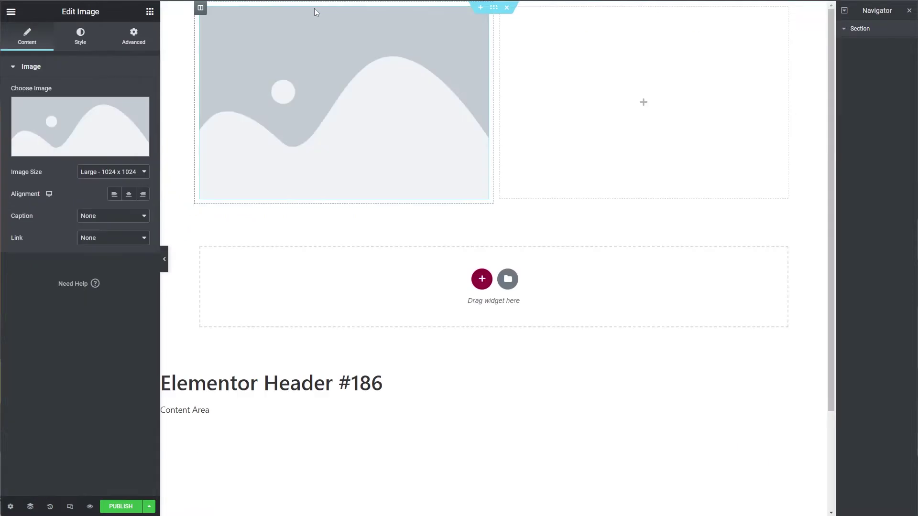
click(76, 138)
click(372, 126)
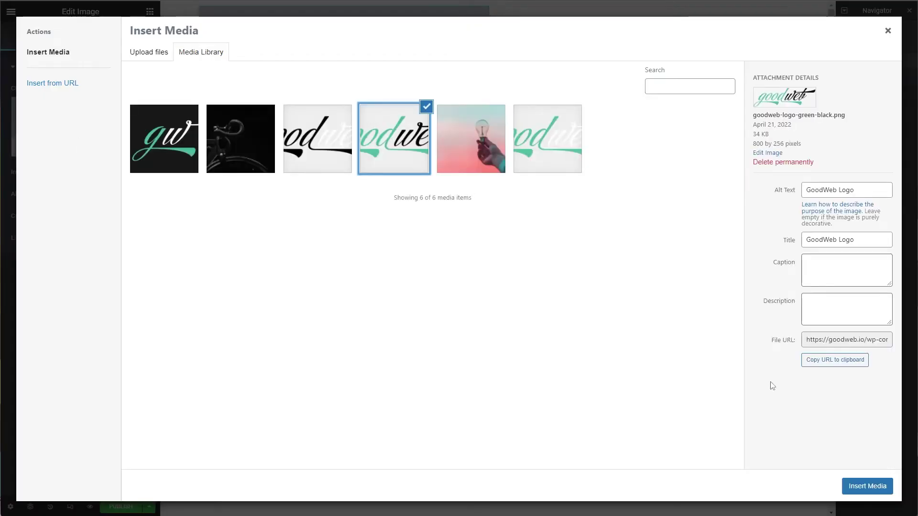
click(866, 487)
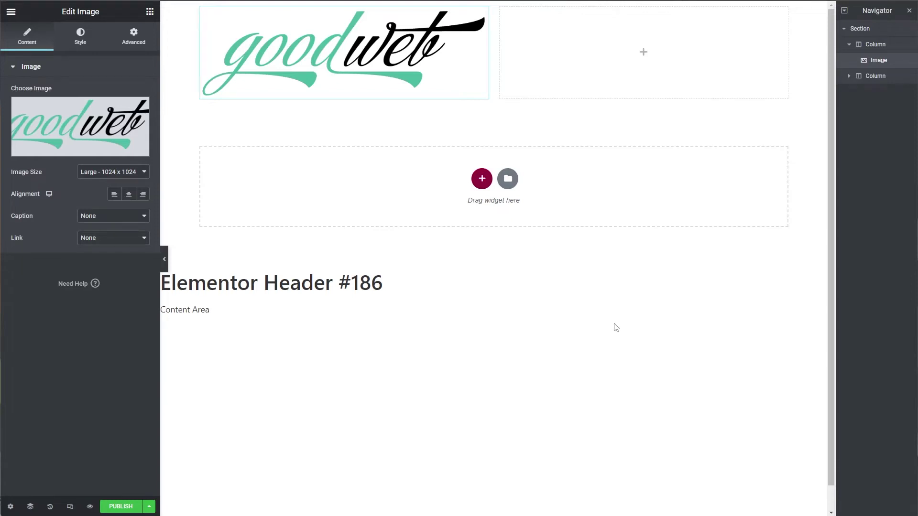
Step: Retitle the header template to 'Header 2' in its settings
click(11, 507)
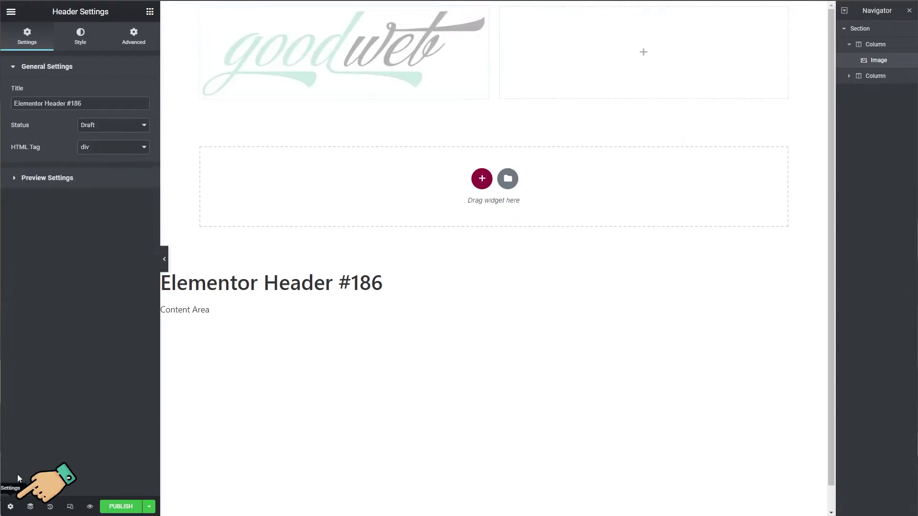
triple_click(94, 105)
text(Header 2)
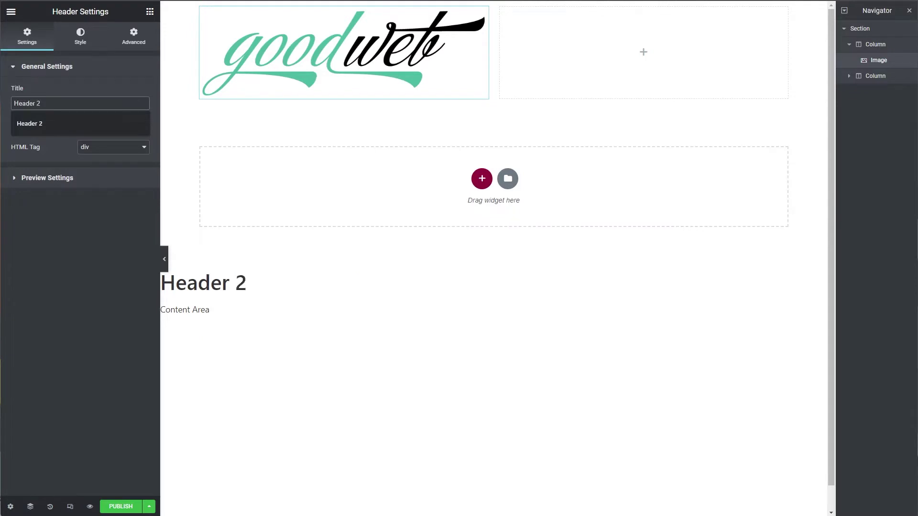
Step: Publish the header with an Include Entire Site display condition
click(121, 506)
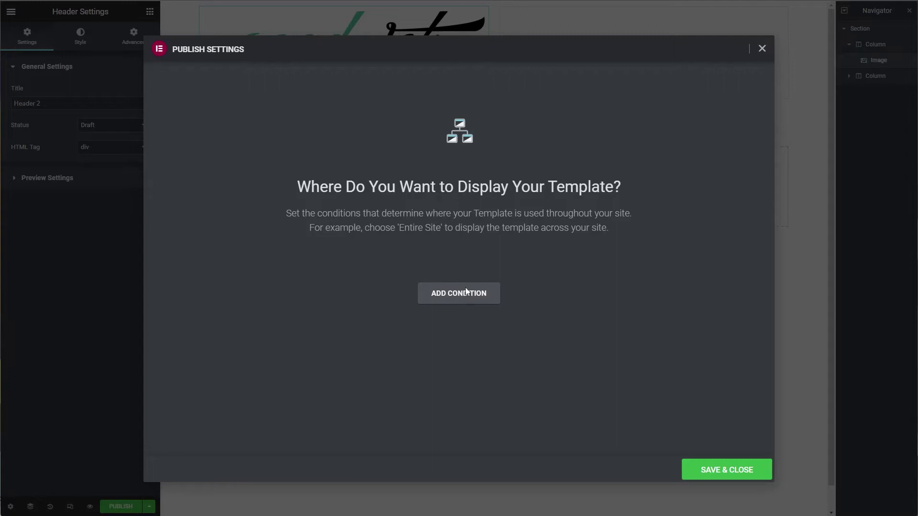
click(466, 287)
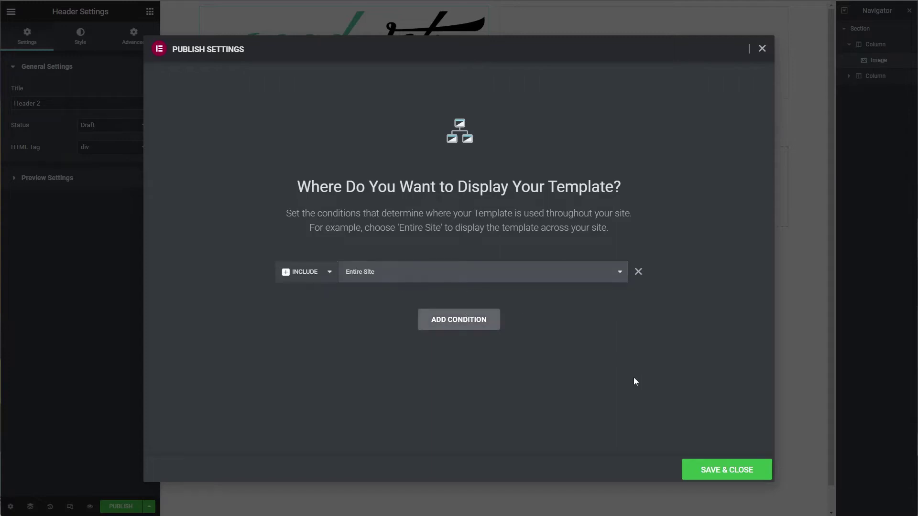
click(727, 471)
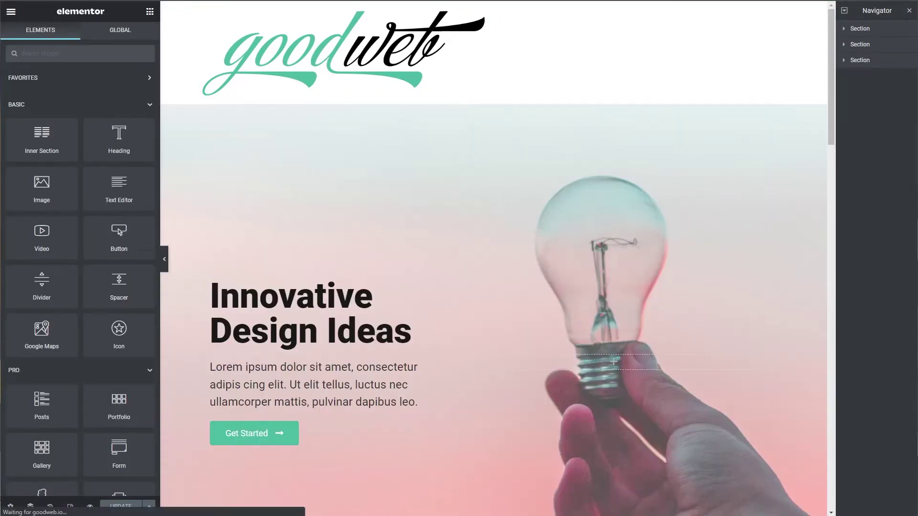
Step: Edit the header and set the goodweb logo's style width to 200 px
mouse_move(495, 10)
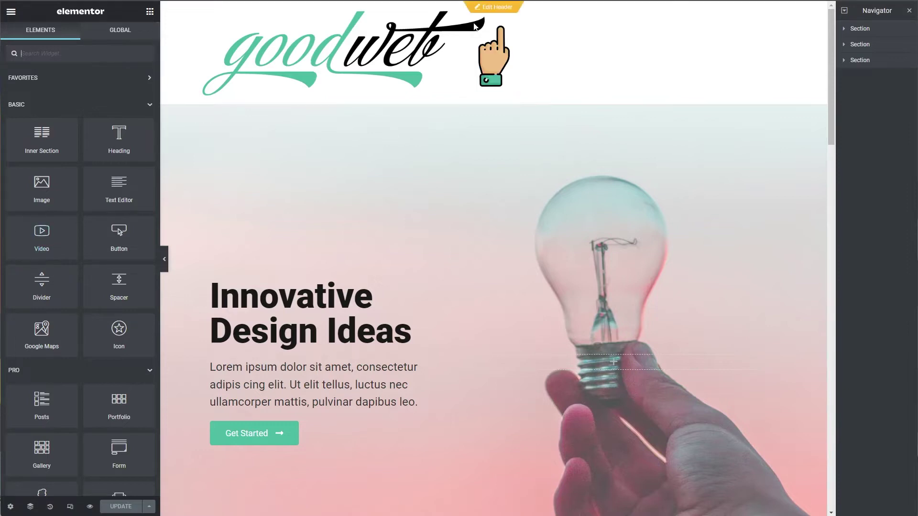
click(495, 9)
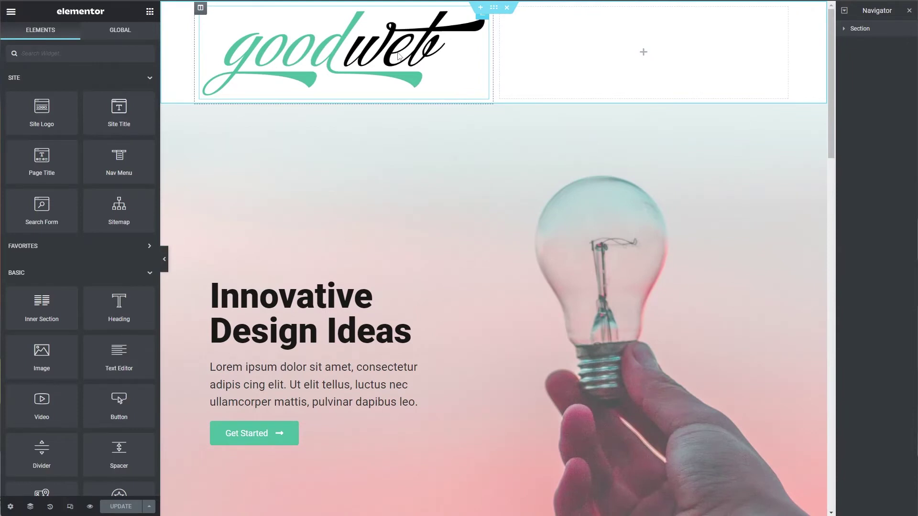
click(423, 47)
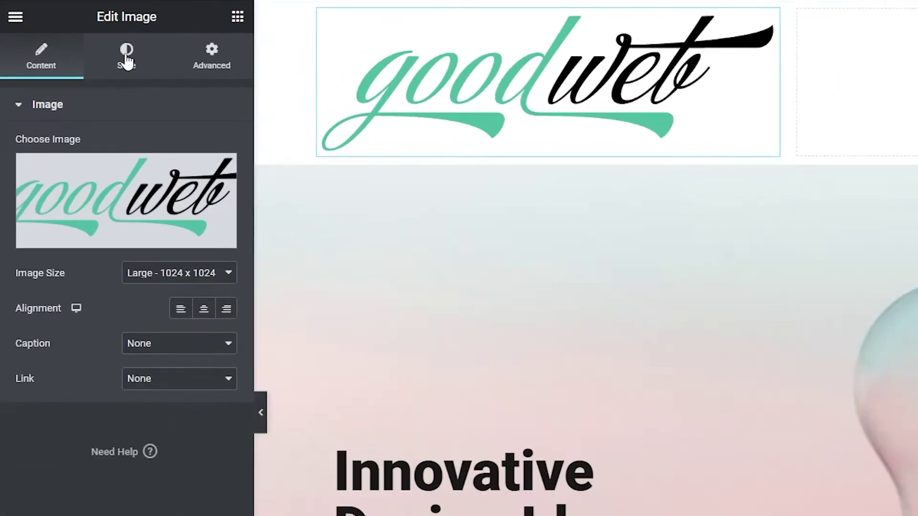
click(127, 57)
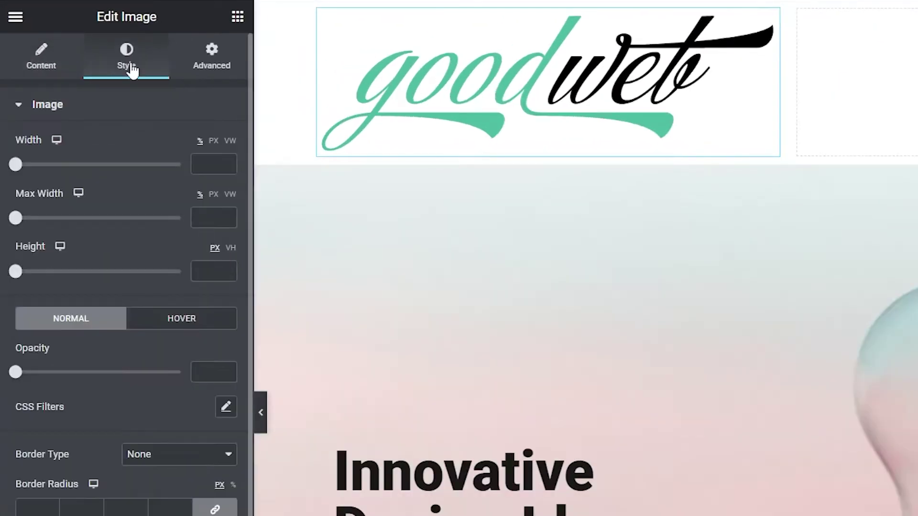
click(215, 141)
click(214, 164)
text(200)
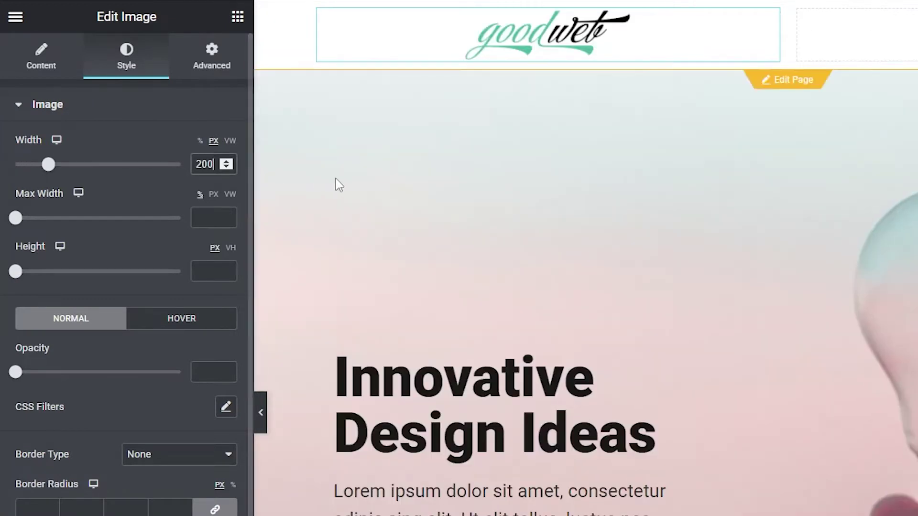
Step: Give the logo column a custom width of 220px
click(319, 11)
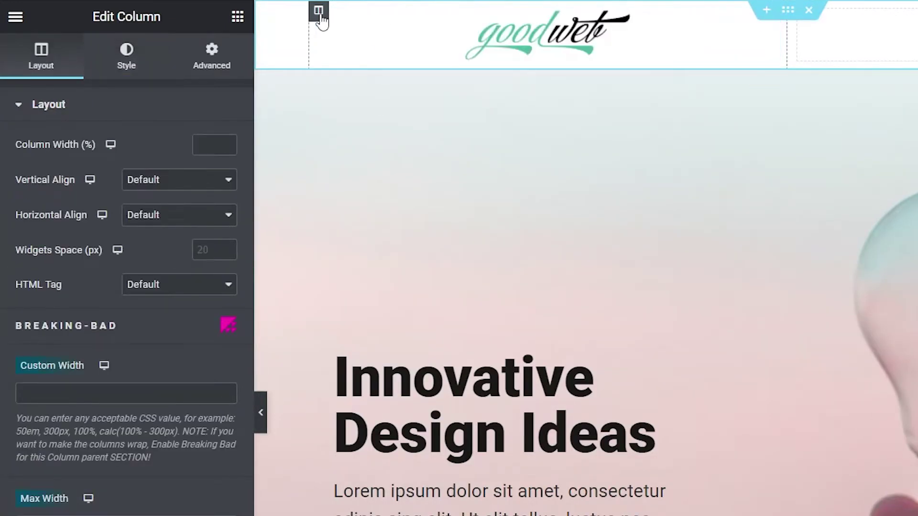
click(29, 397)
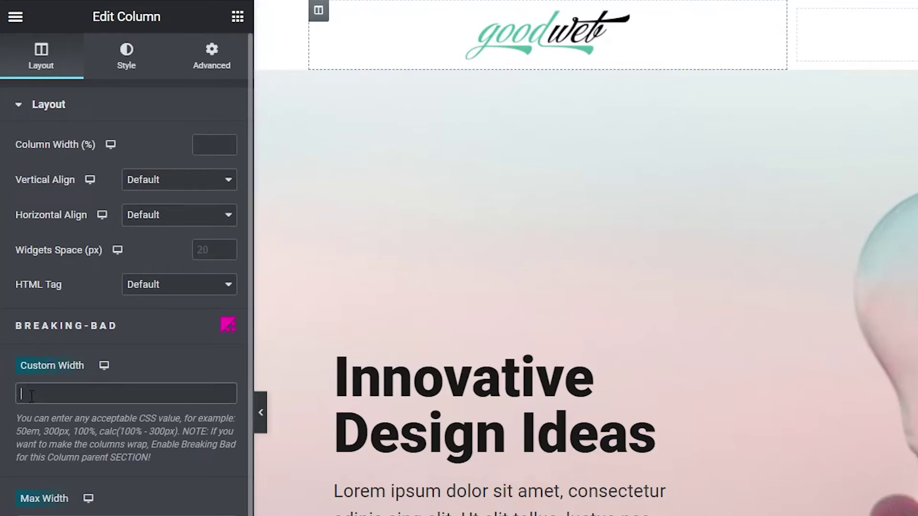
text(220px)
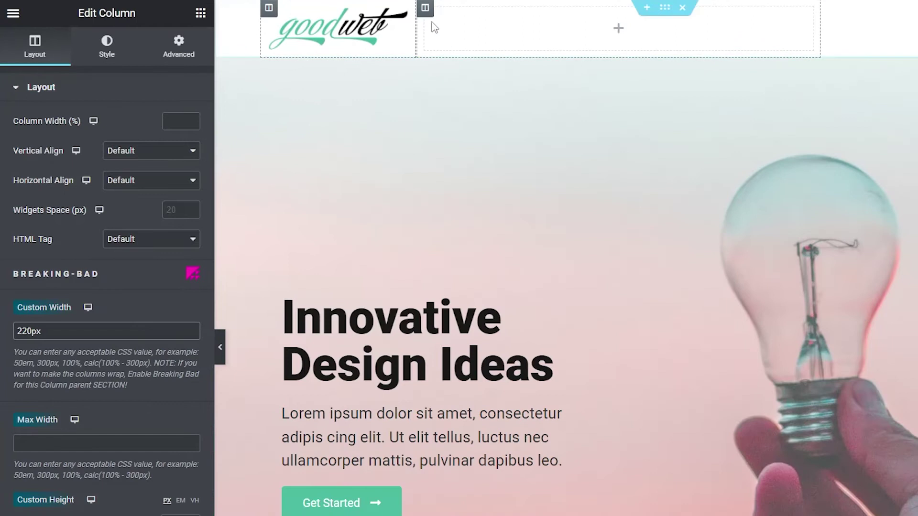
Step: Set the second column's custom width to calc(100% - 220px)
key(ctrl+a)
key(BackSpace)
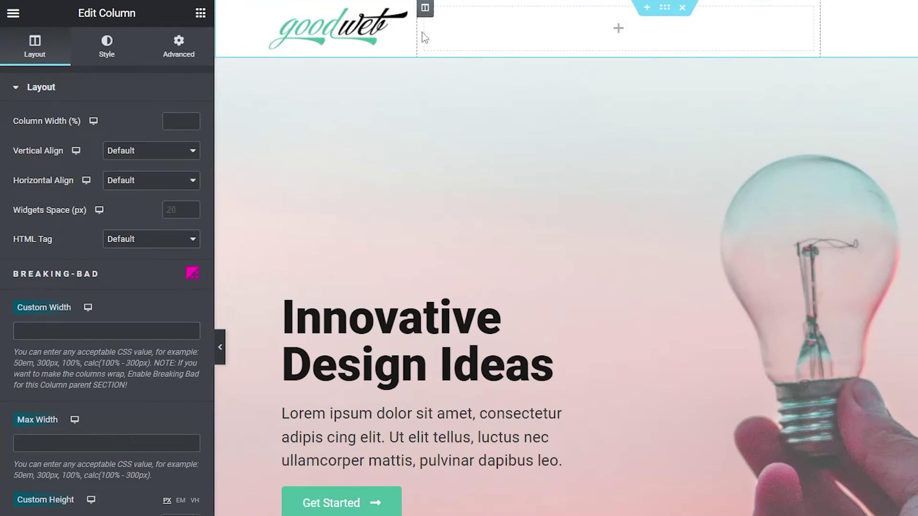
click(73, 330)
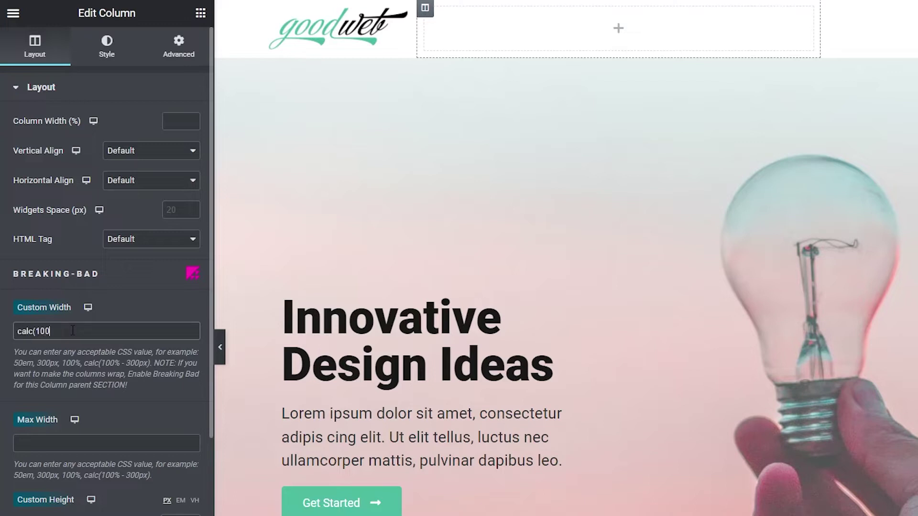
text(calc(100% - 220px))
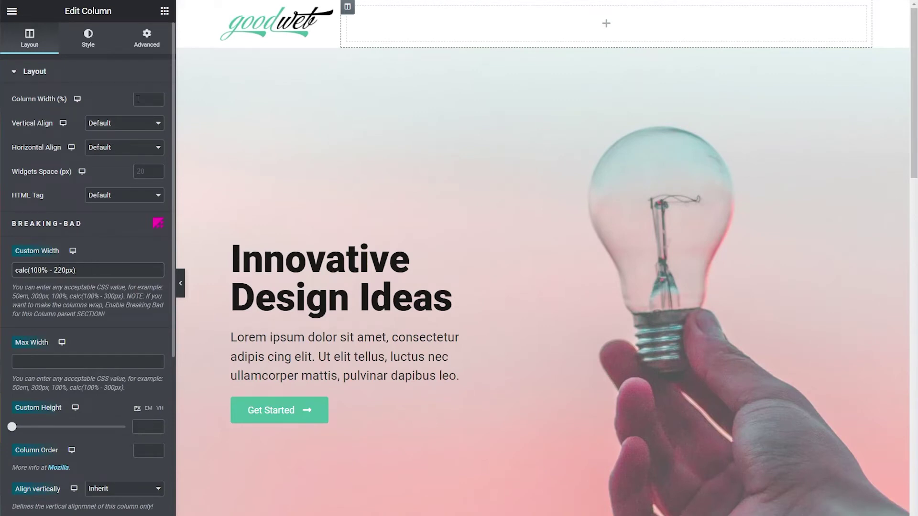
click(164, 11)
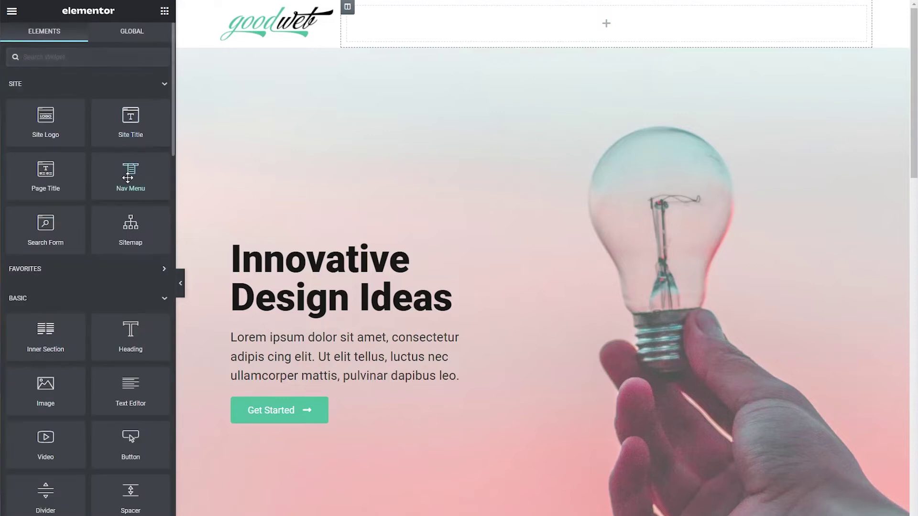
Step: Place a right-aligned Nav Menu in the right column, vertically aligned to Middle
drag(127, 178, 440, 43)
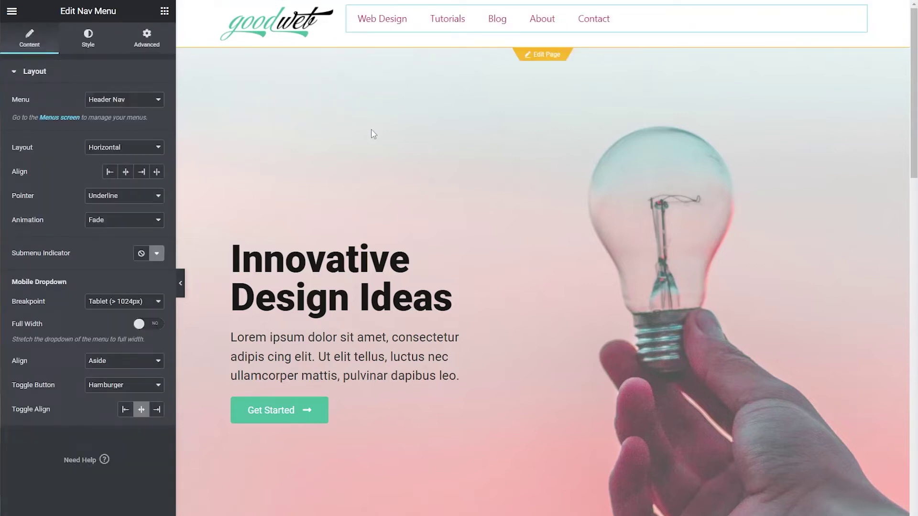
click(141, 173)
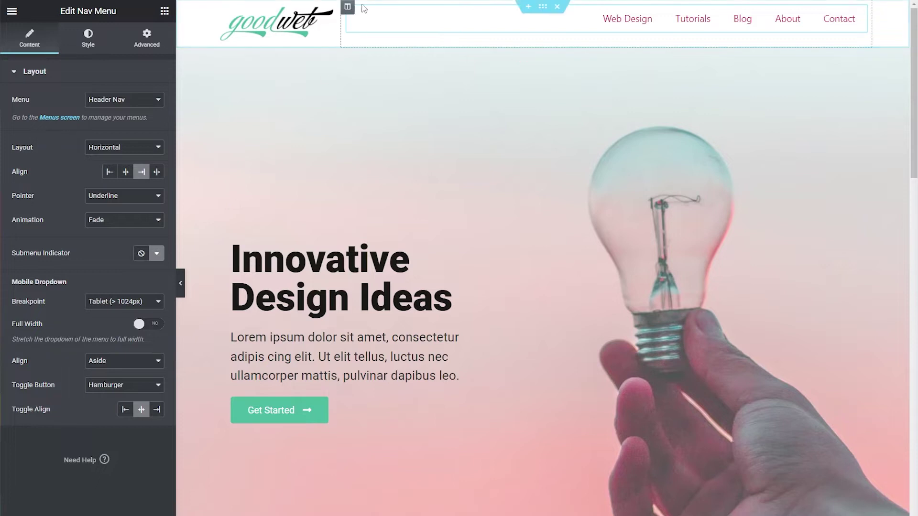
click(347, 8)
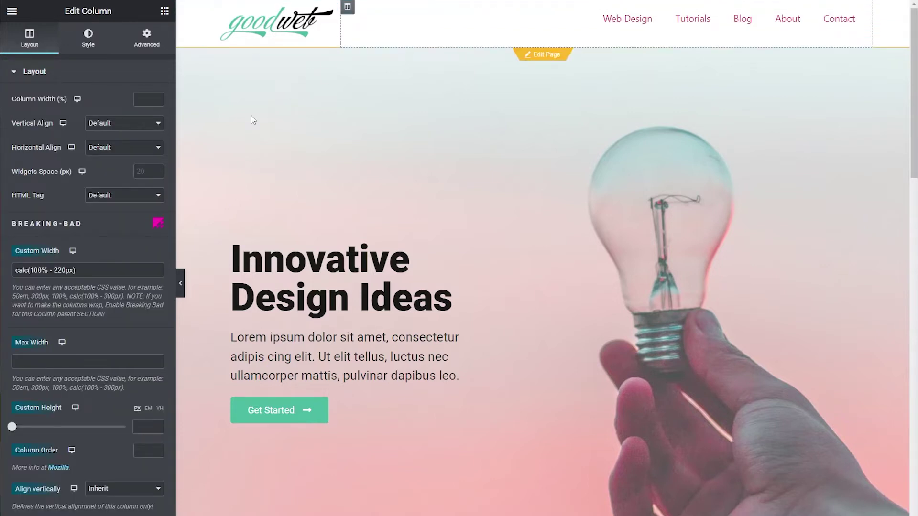
click(106, 127)
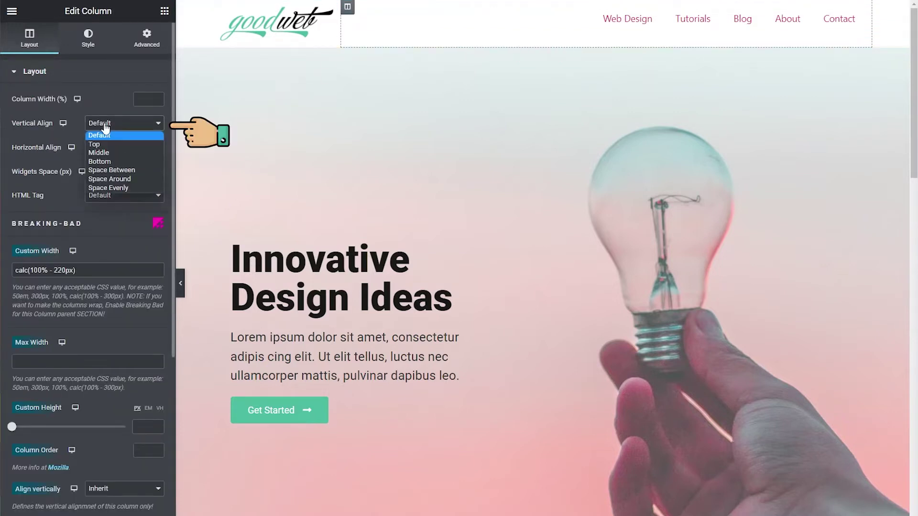
click(102, 152)
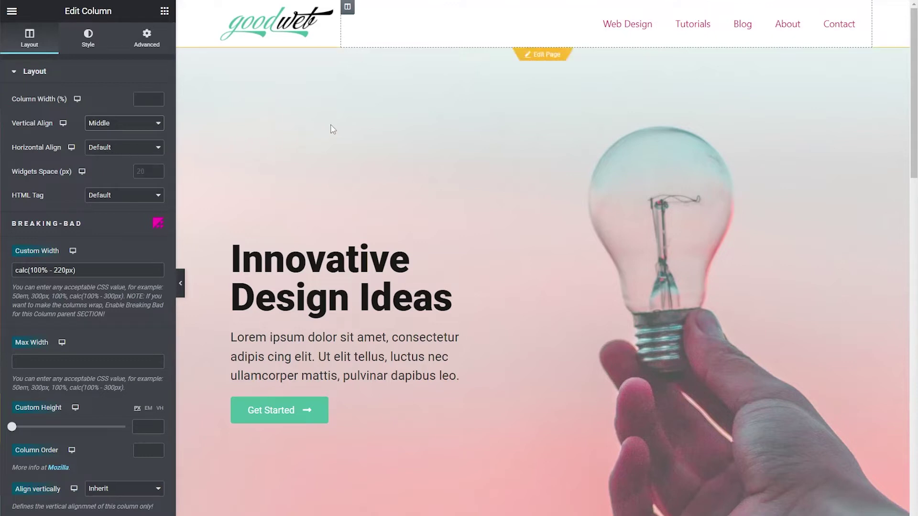
mouse_move(544, 11)
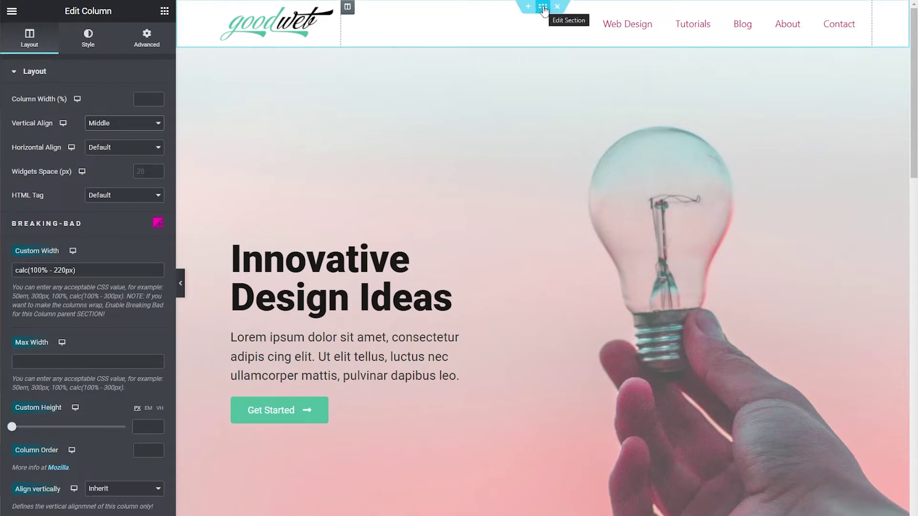
Step: Set the header section's minimum height to 100 px and z-index to 5, then update
click(544, 11)
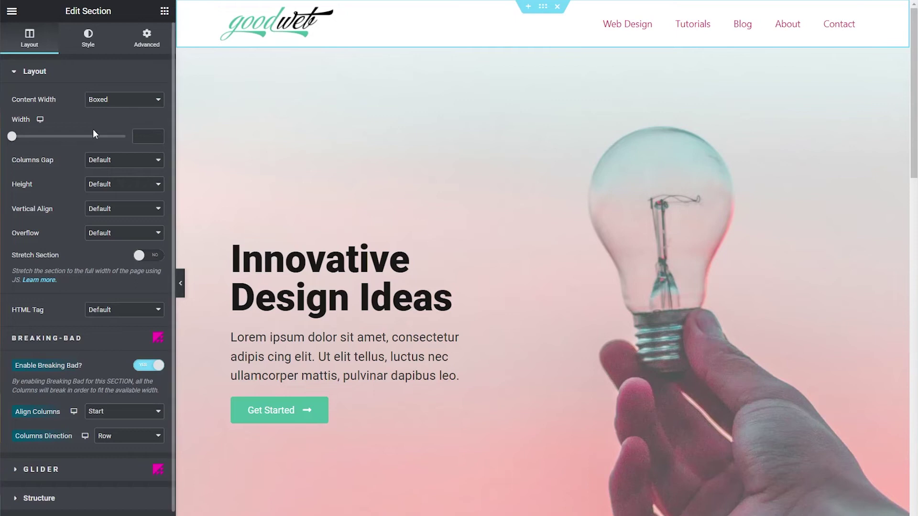
click(98, 184)
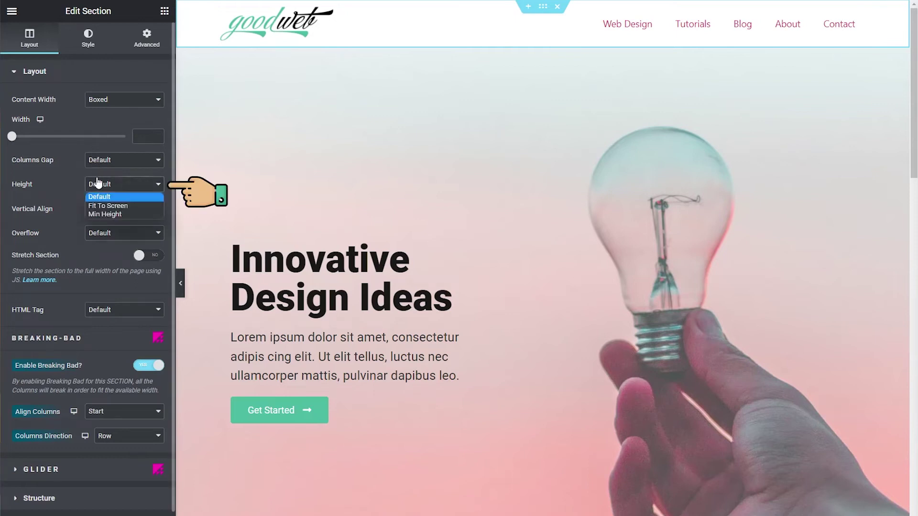
click(98, 214)
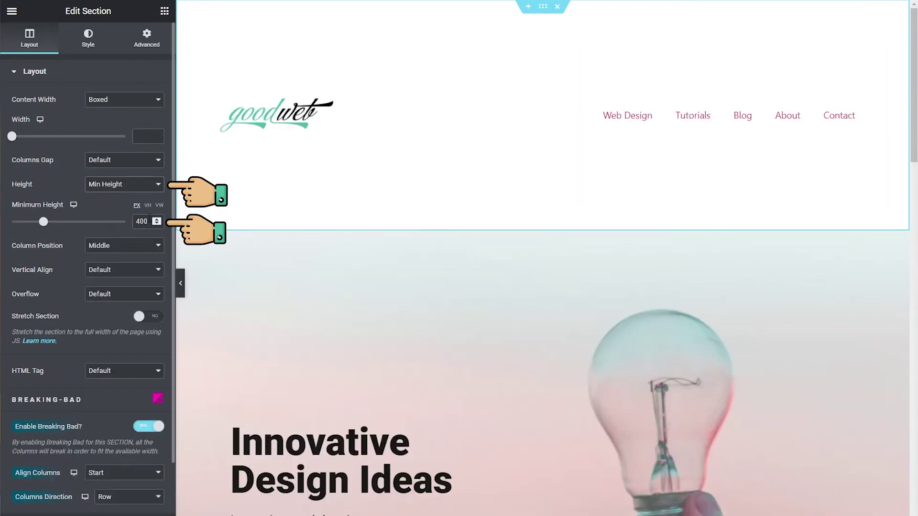
text(100)
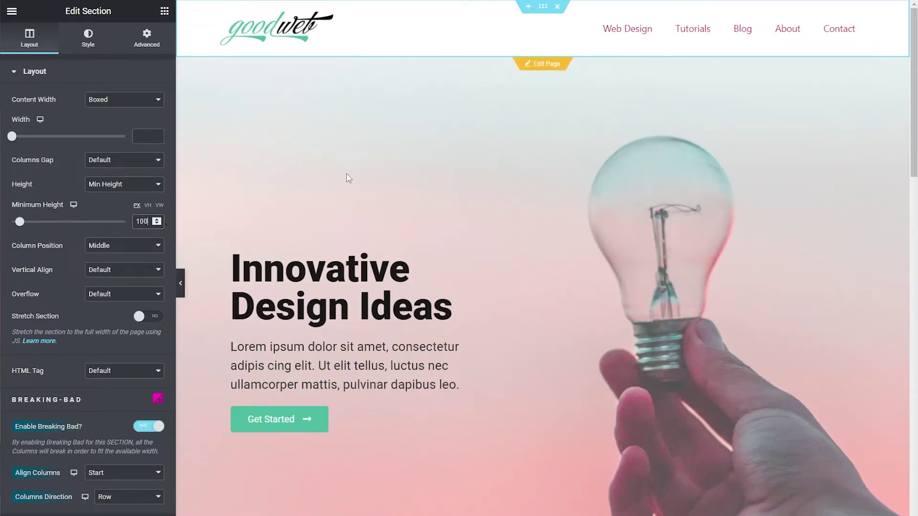
click(147, 37)
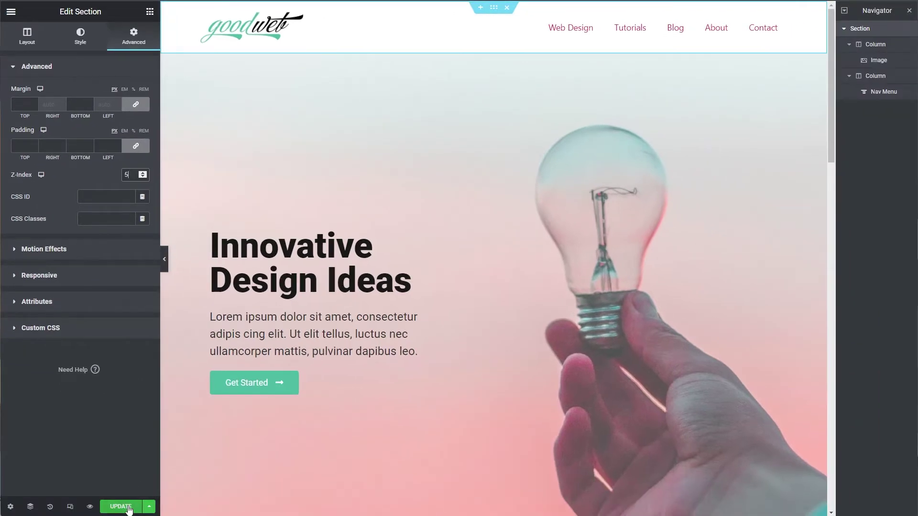
click(128, 508)
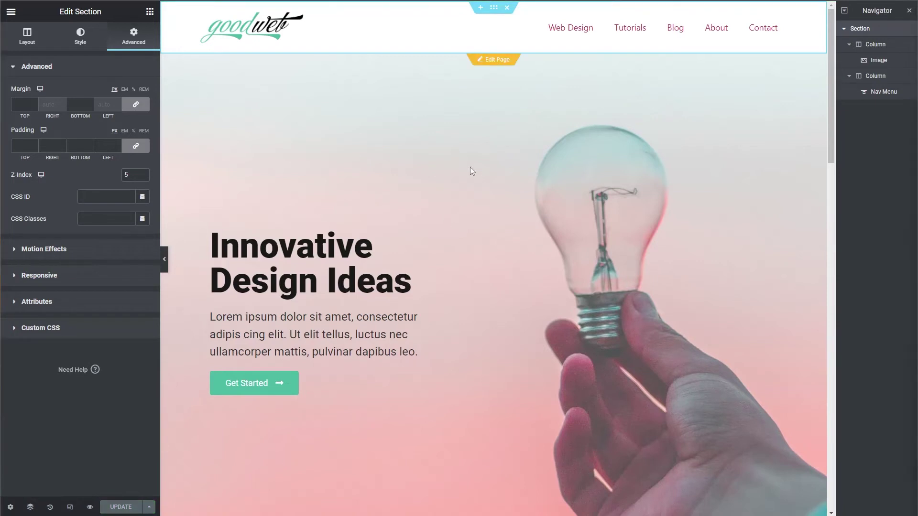
Step: Give the hero section an unlinked -100 px top margin and update the page
click(498, 61)
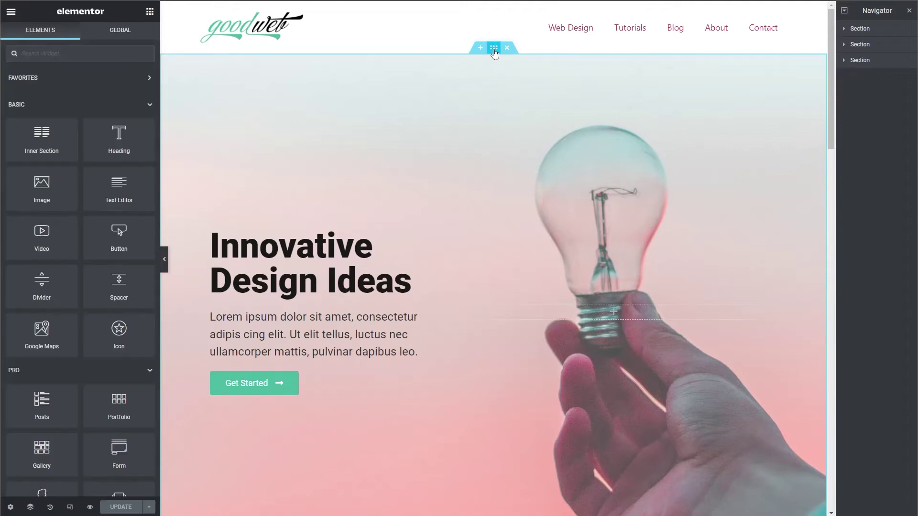
click(494, 47)
click(134, 38)
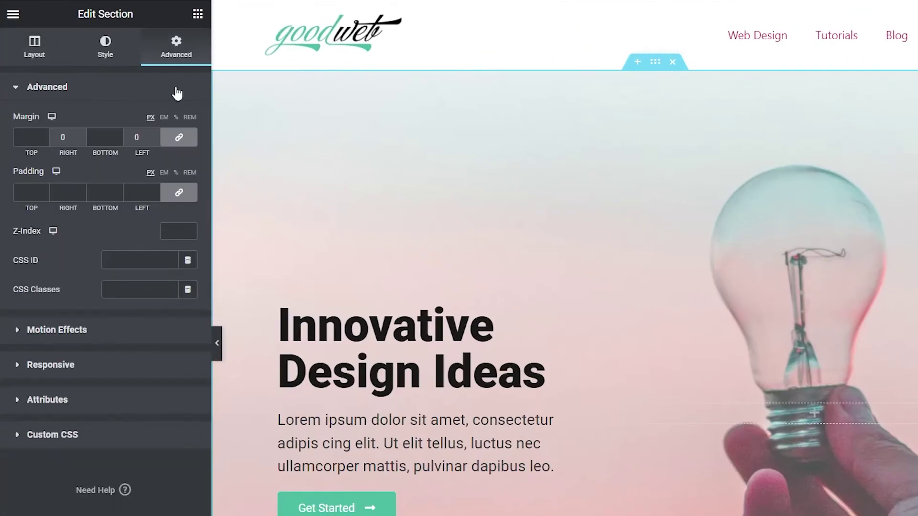
click(179, 137)
drag(28, 138, 18, 138)
text(100)
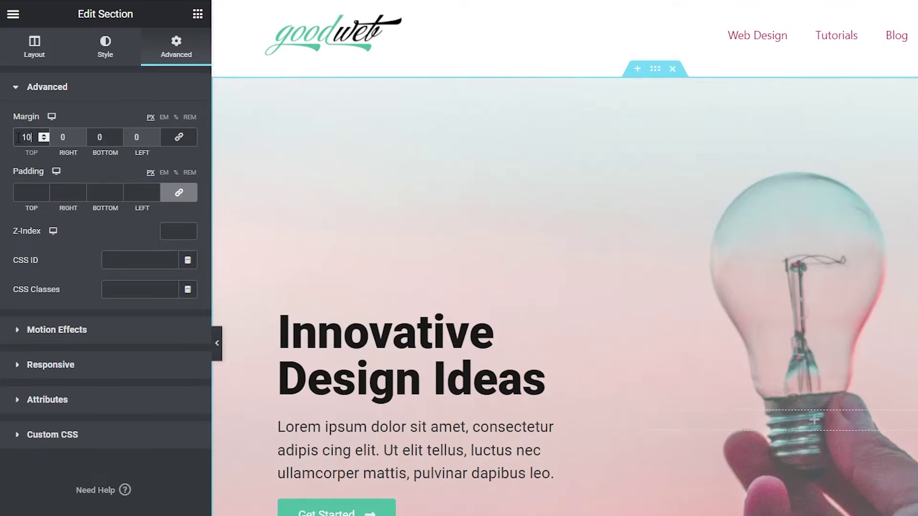
click(19, 138)
text(-100)
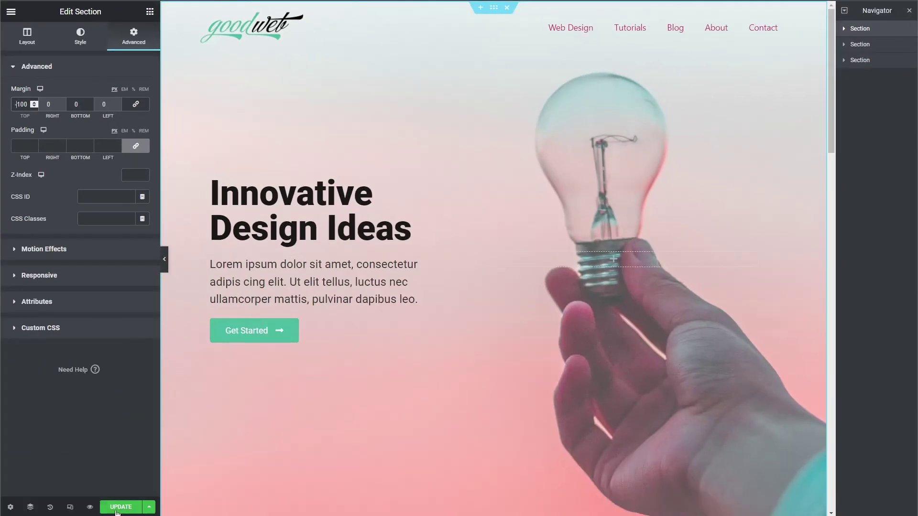
click(116, 510)
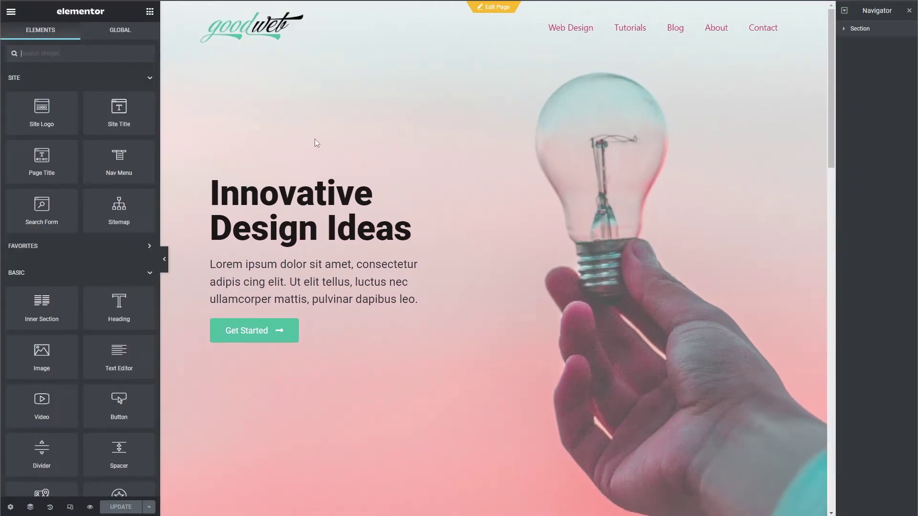
Step: Style the nav menu with Roboto 18 black text, 45 spacing and a green hover pointer
click(782, 22)
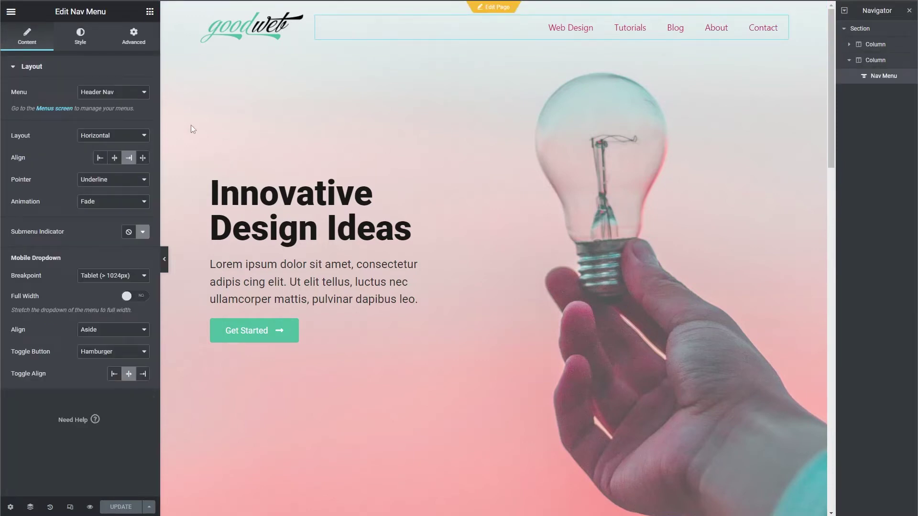
click(80, 38)
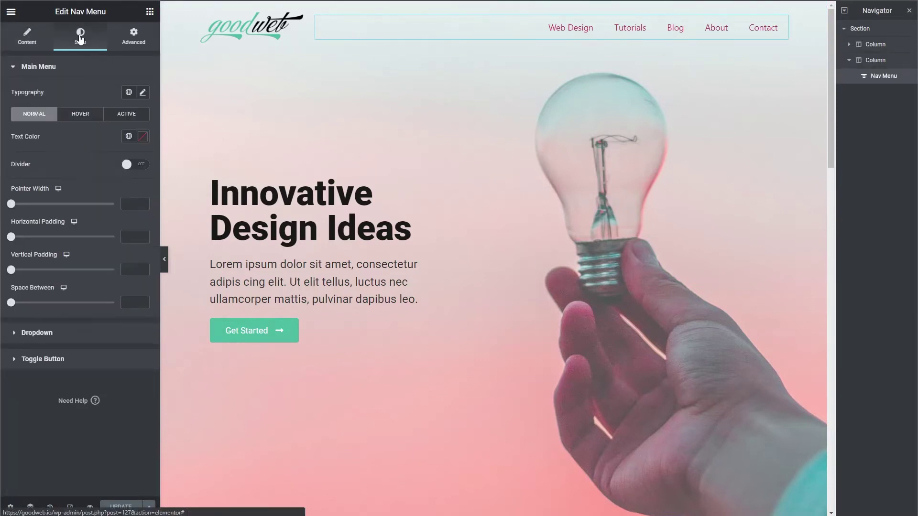
click(143, 92)
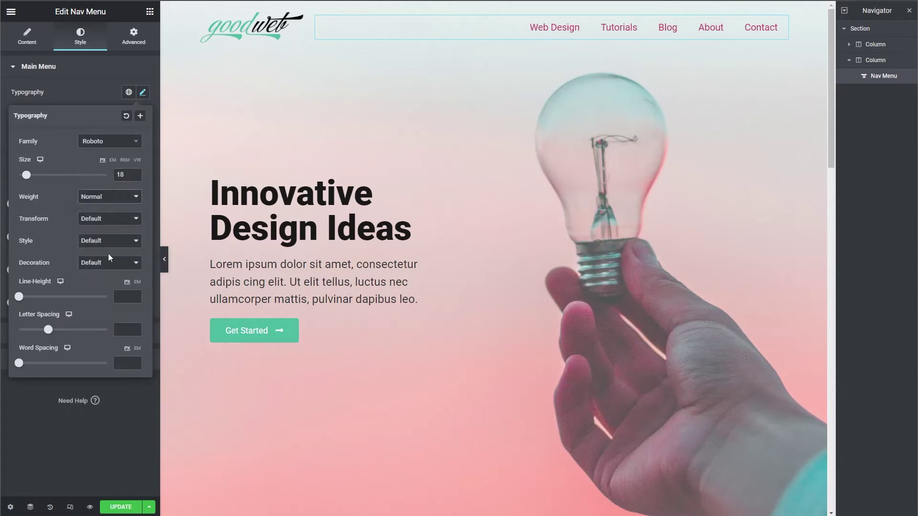
click(108, 254)
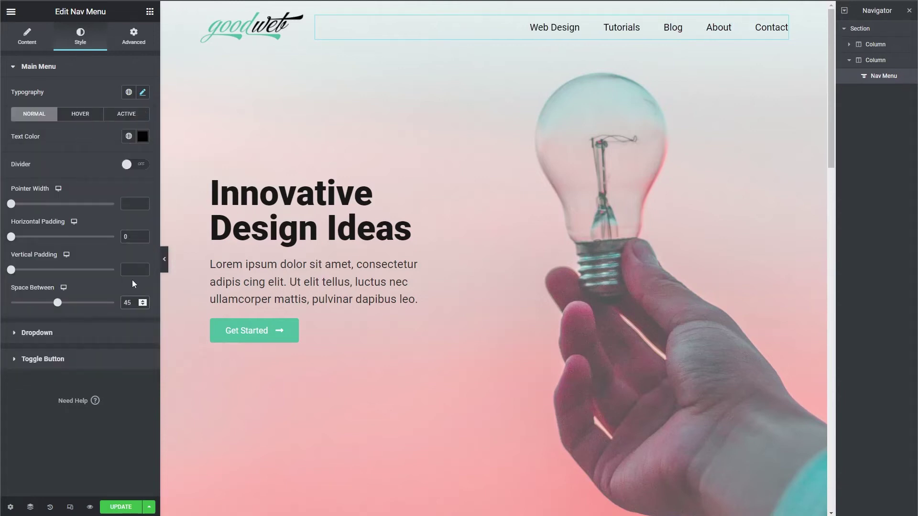
click(80, 114)
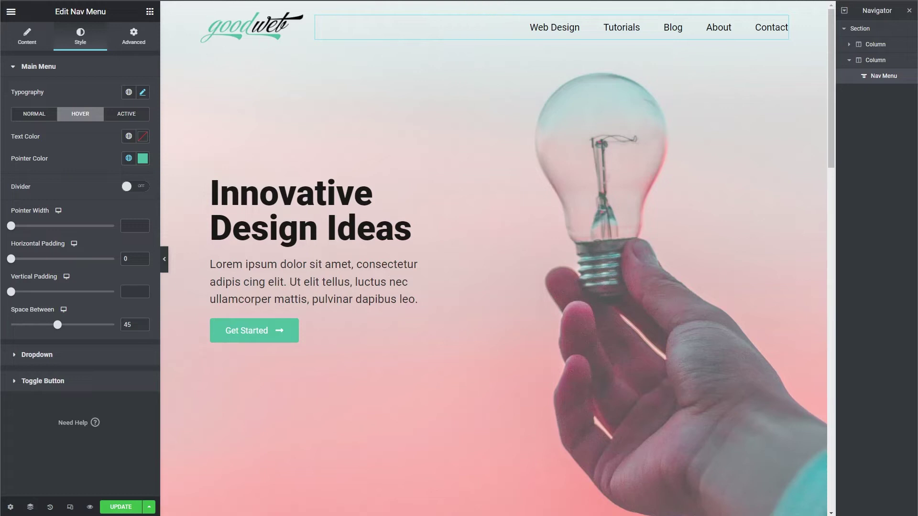
click(149, 11)
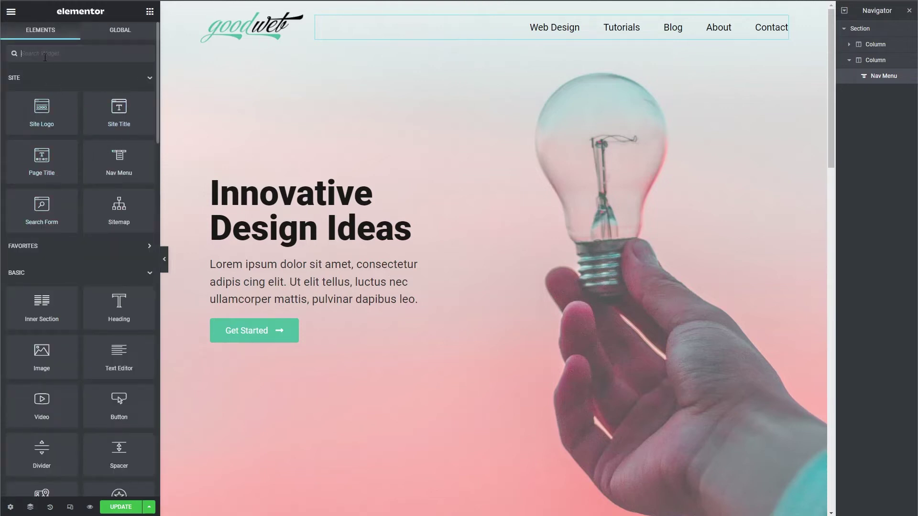
Step: Add a Social Icons widget to the header and set its width to Inline (auto)
text(soci)
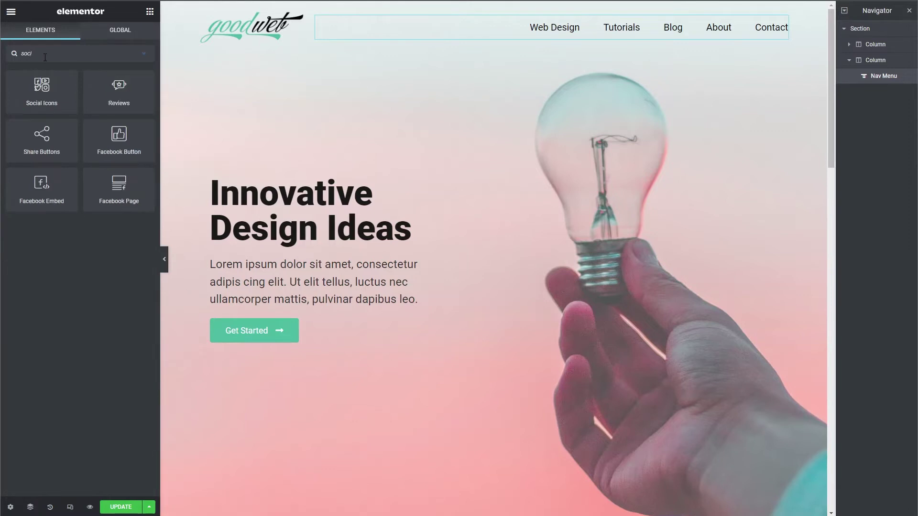
drag(41, 87, 587, 29)
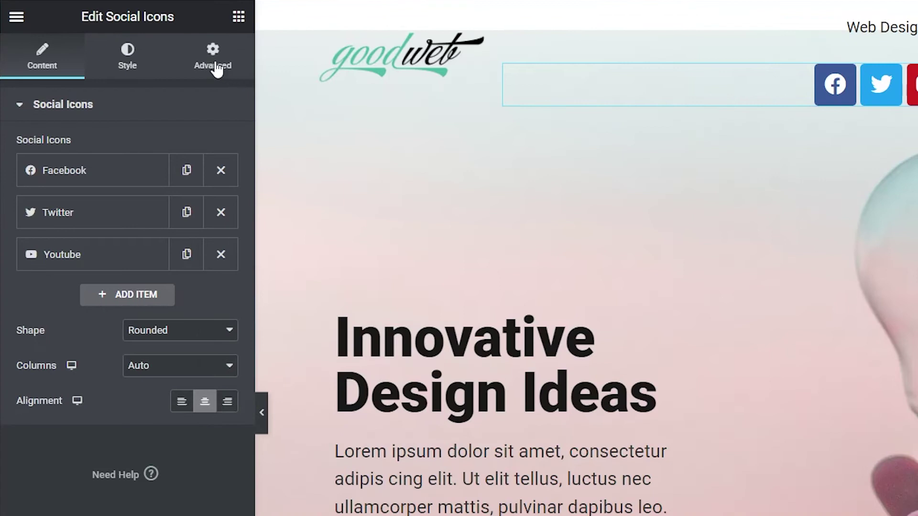
click(136, 43)
click(144, 282)
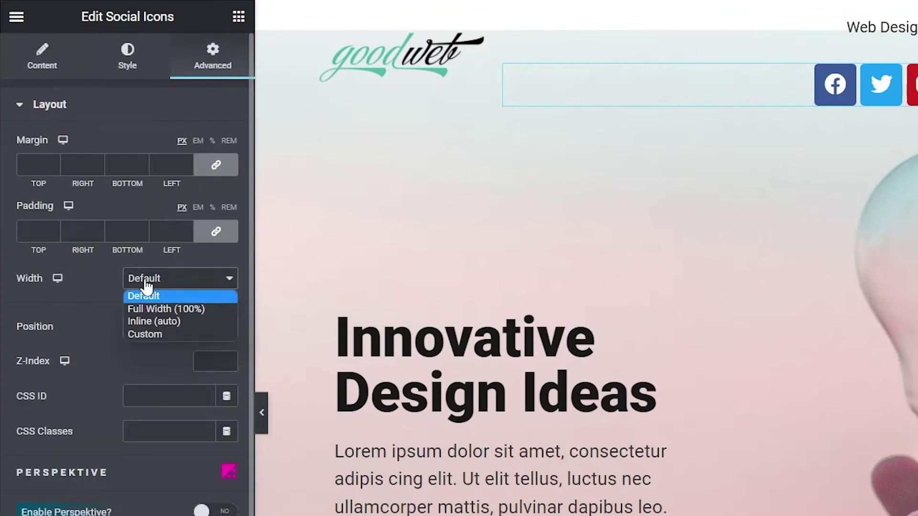
click(150, 320)
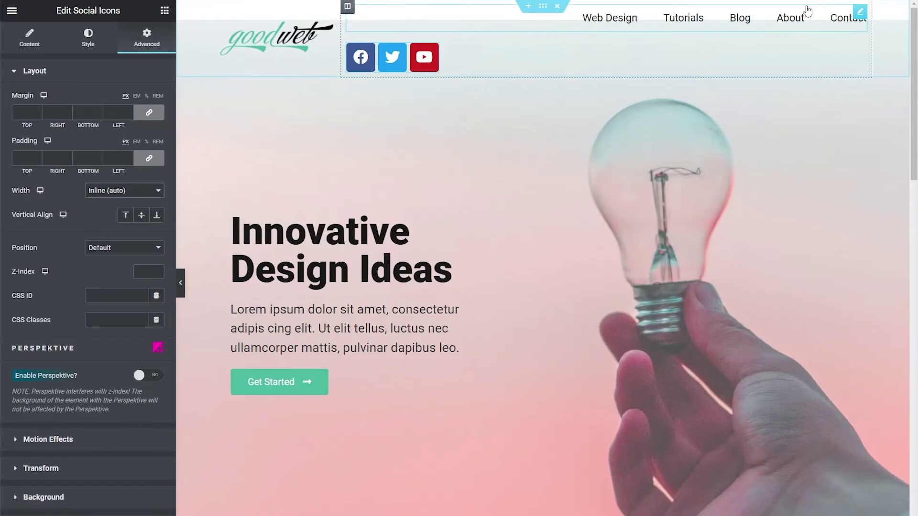
Step: Set the nav menu's width to Inline (auto) so it sits beside the social icons
click(860, 11)
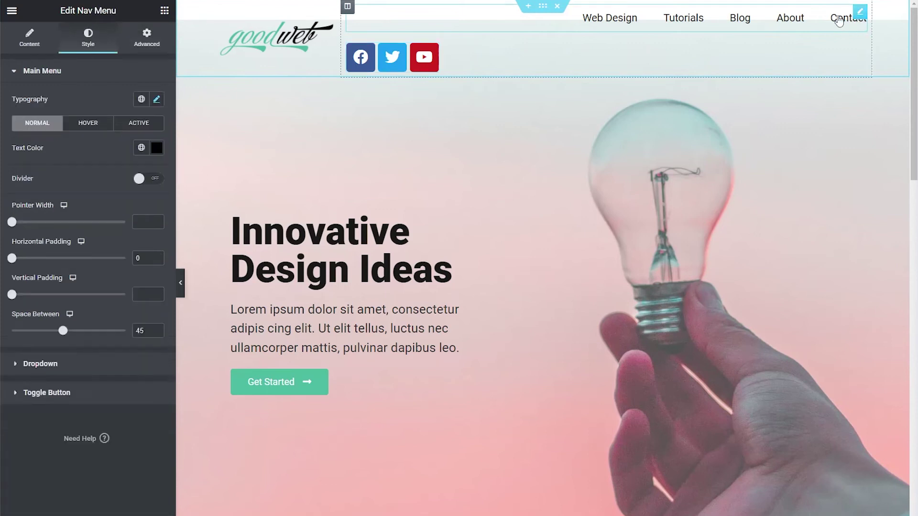
click(151, 42)
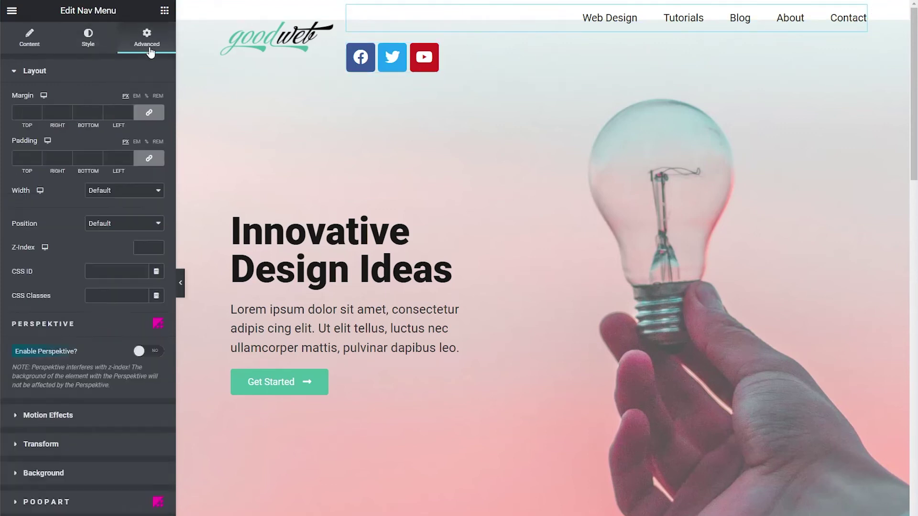
click(107, 192)
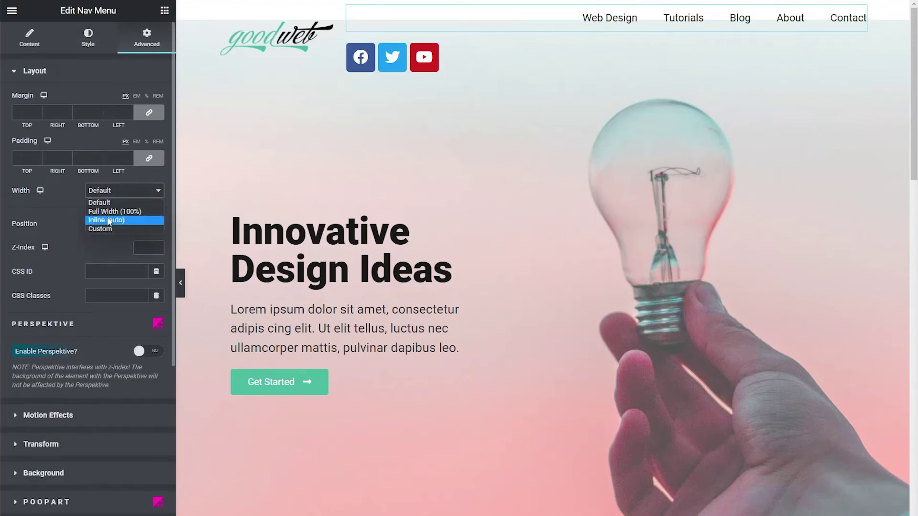
click(107, 219)
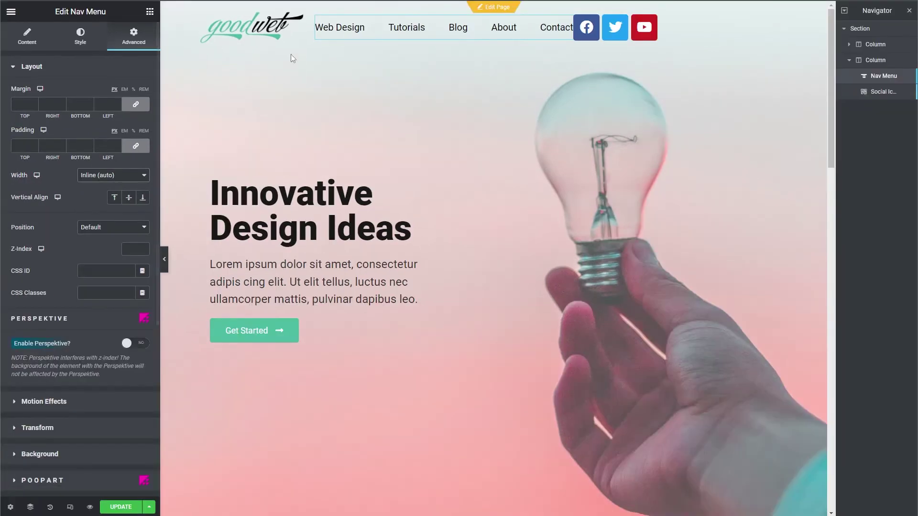
Step: Align the menu column's content to the right and give the social icons a 45 px left margin
click(348, 15)
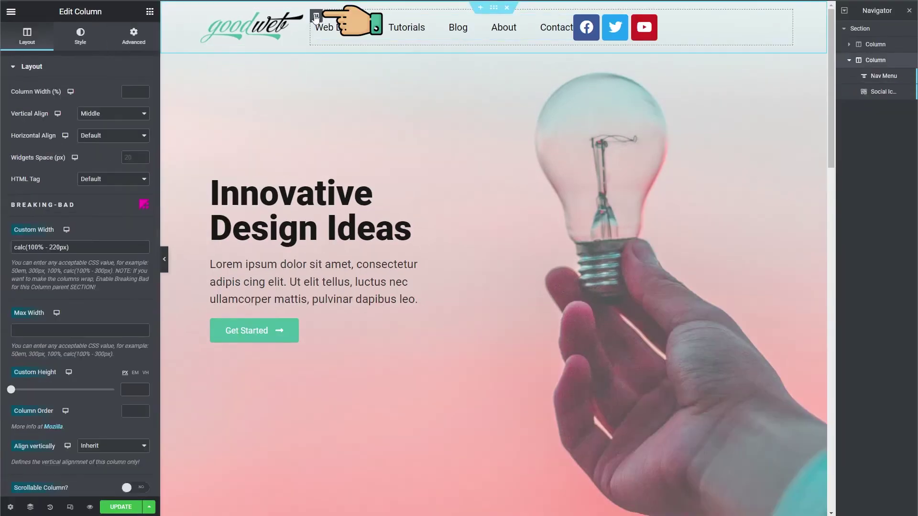
click(99, 139)
click(99, 168)
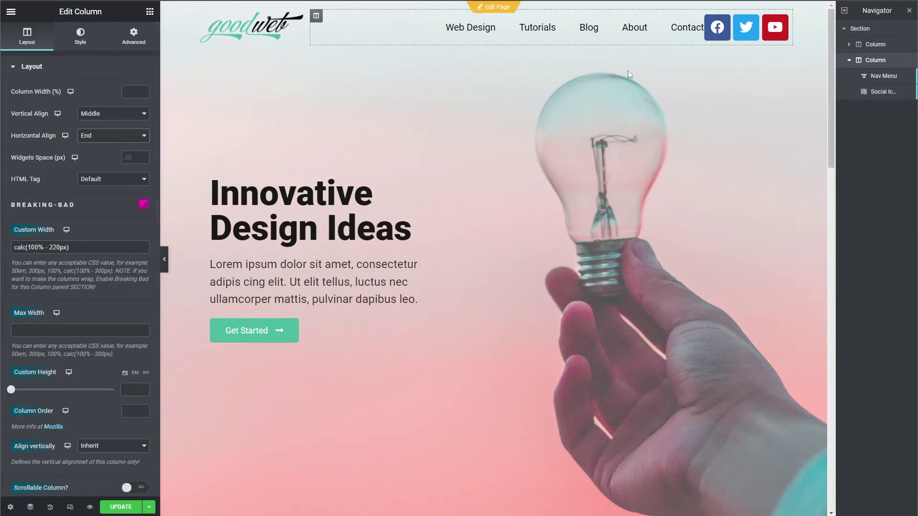
click(781, 21)
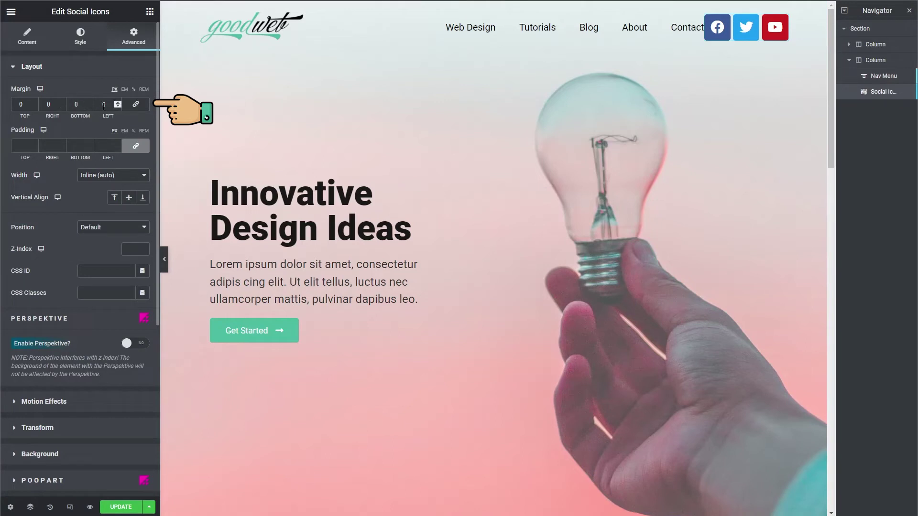
text(45)
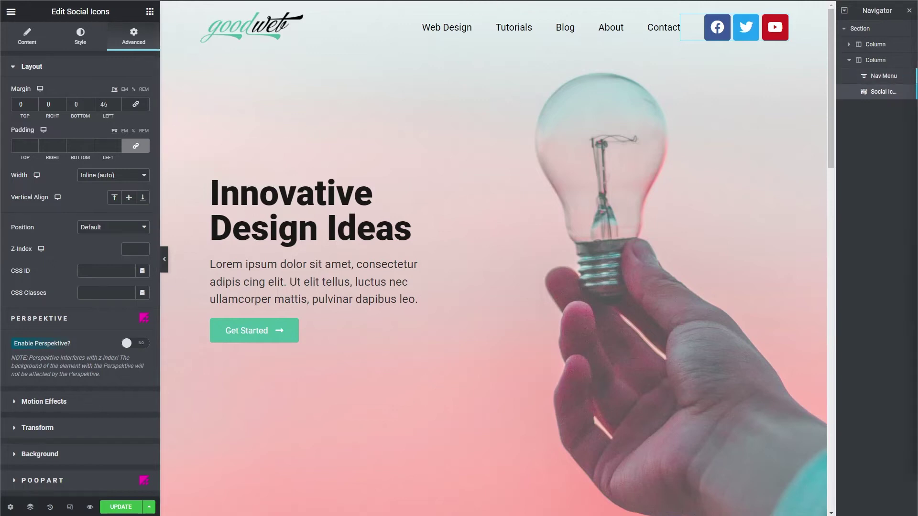
Step: Give the social icons custom colours: site green primary and black secondary
click(27, 36)
click(80, 36)
click(114, 92)
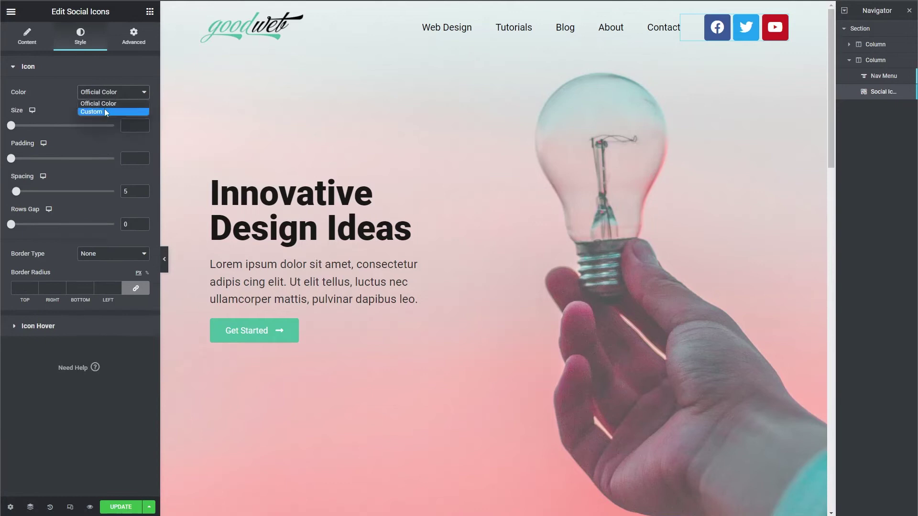
click(104, 108)
click(128, 114)
click(58, 156)
click(129, 136)
click(142, 136)
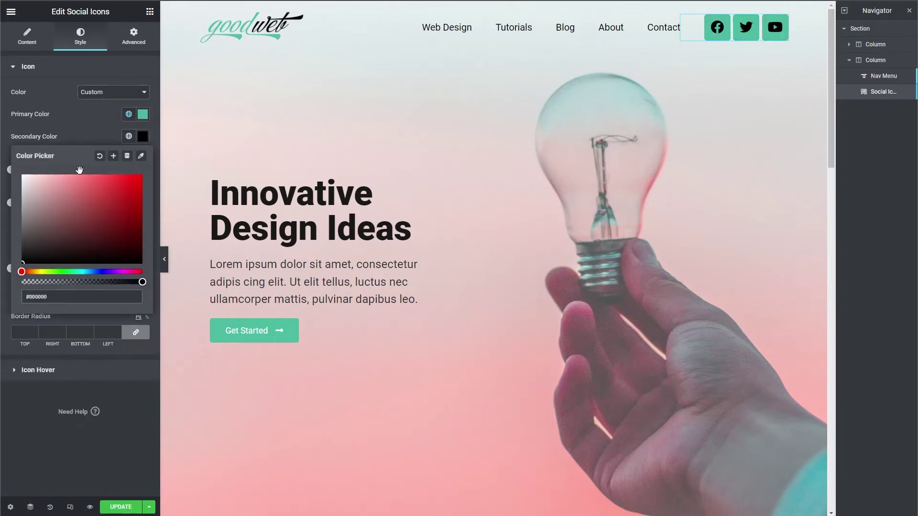
Step: Set the social icons' size to 15 and spacing to 10
click(135, 169)
text(15)
click(129, 236)
text(10)
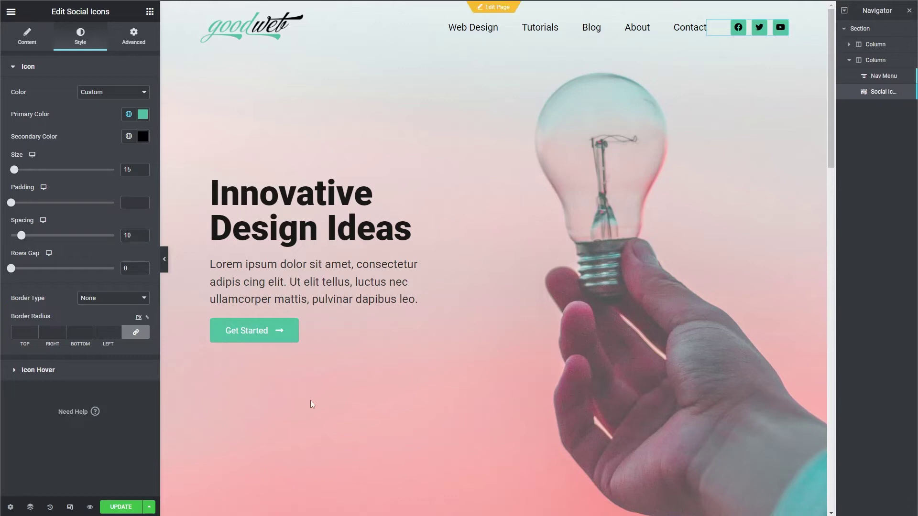
click(69, 508)
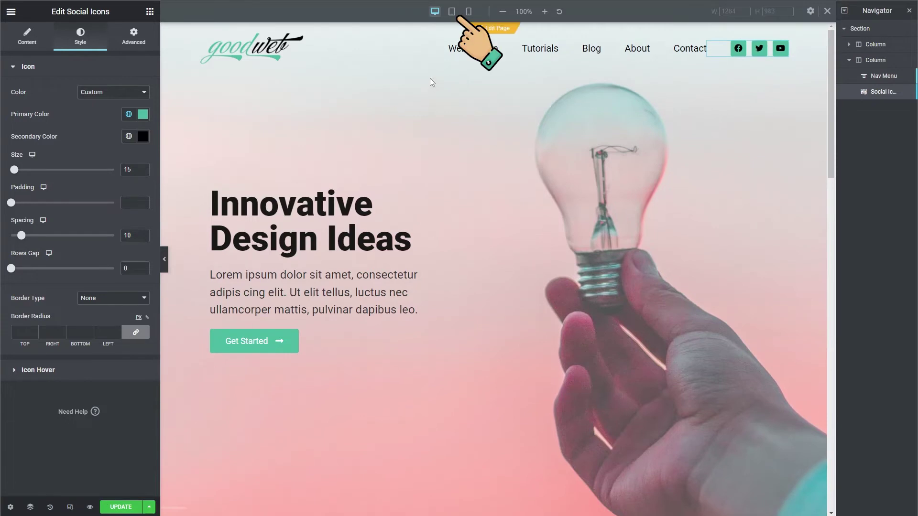
Step: Preview the header at tablet width and open, then close, the hamburger dropdown
click(452, 15)
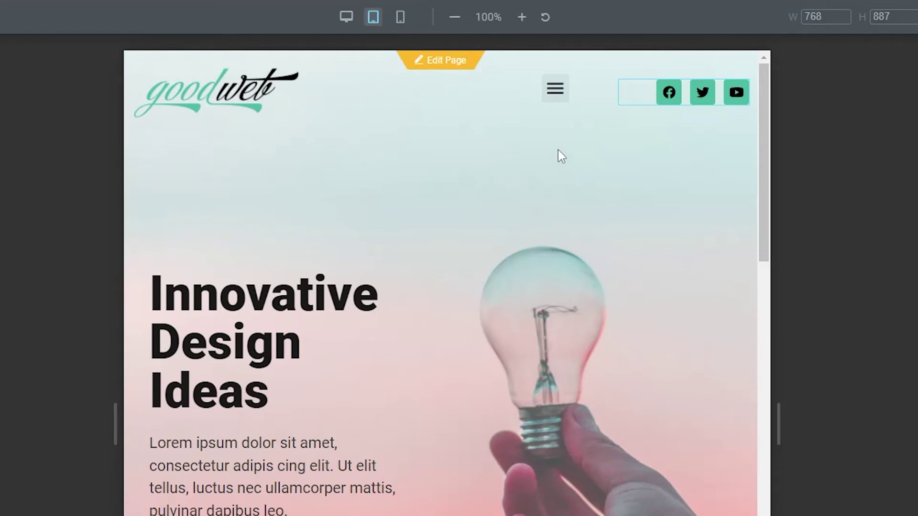
click(556, 89)
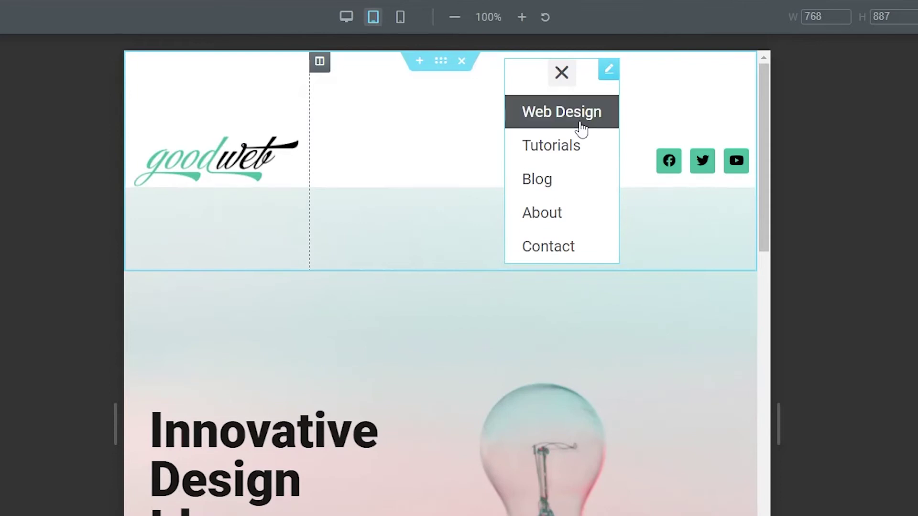
click(563, 73)
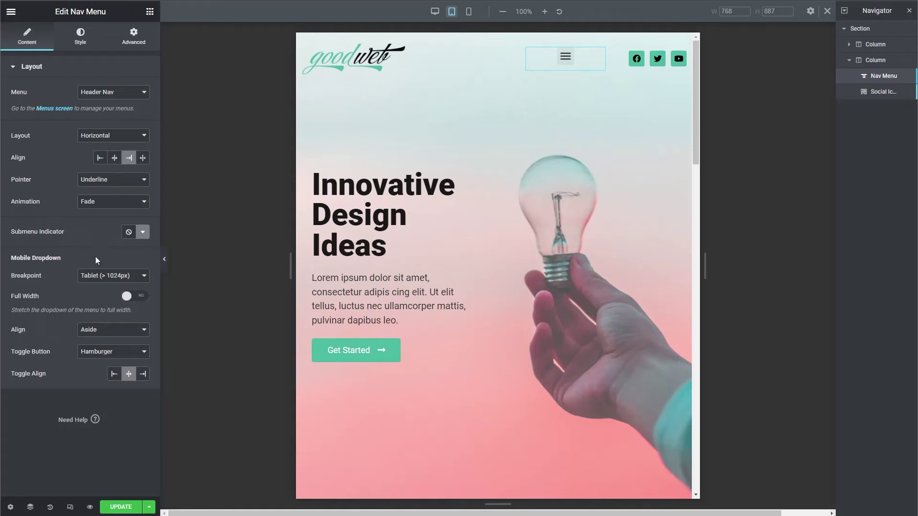
Step: Set the nav menu's mobile dropdown breakpoint to None and make the tablet logo 160 px wide
click(101, 276)
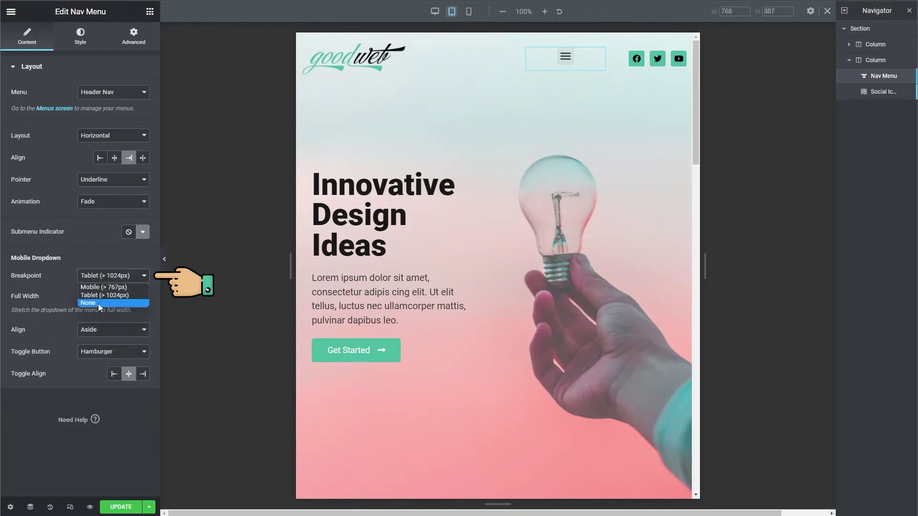
click(99, 303)
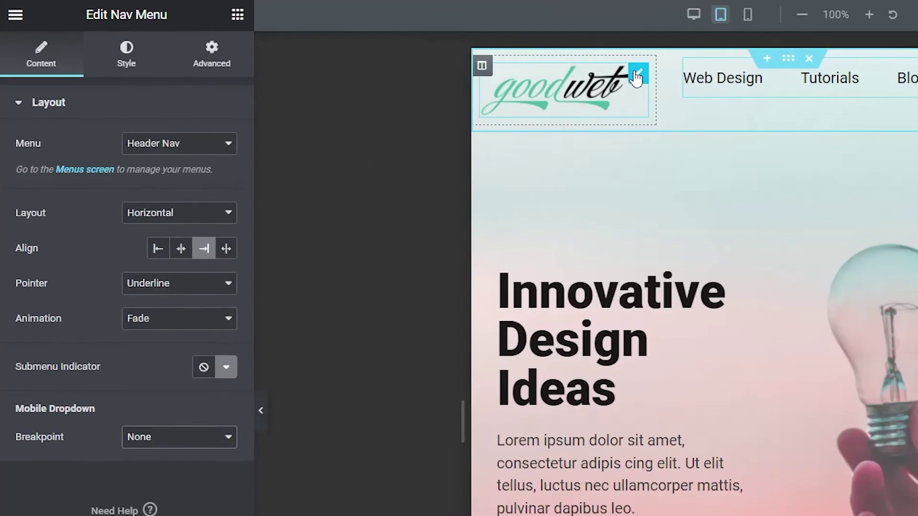
click(400, 50)
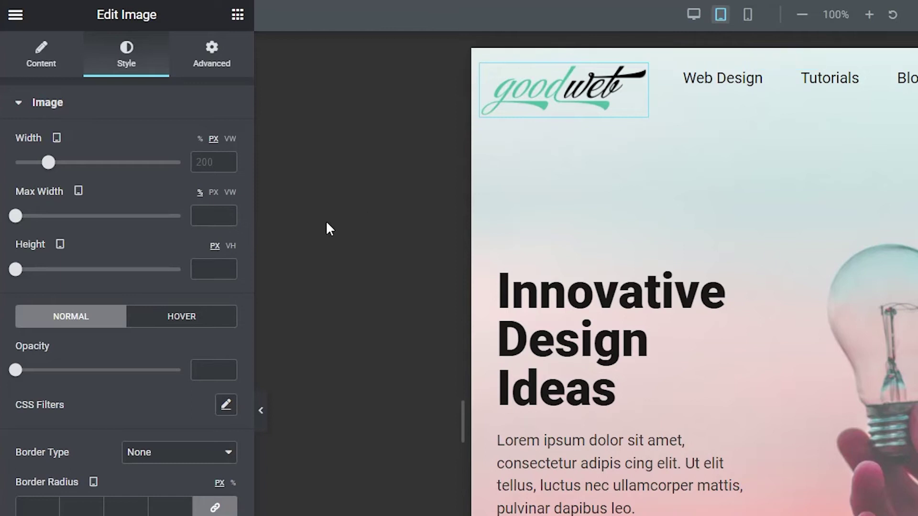
click(201, 163)
text(160)
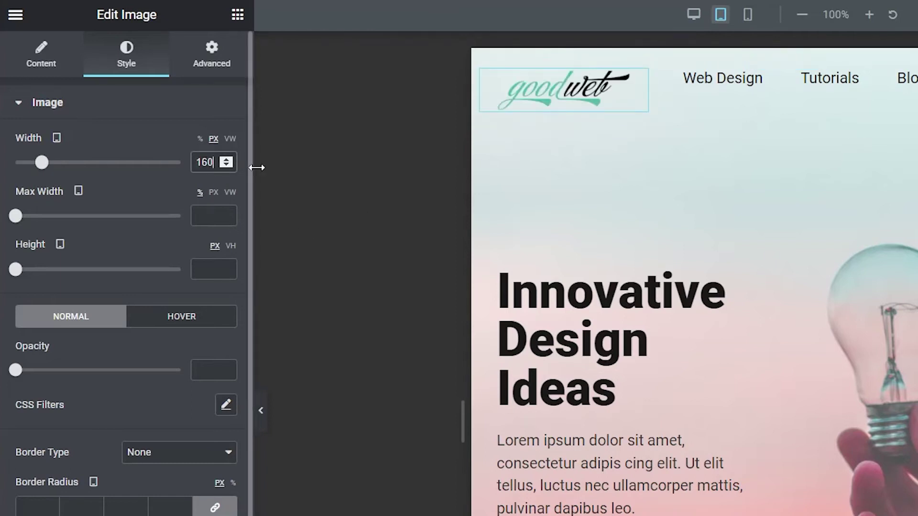
Step: Set tablet custom widths: logo column 180px, menu column calc(100% - 180px)
click(482, 72)
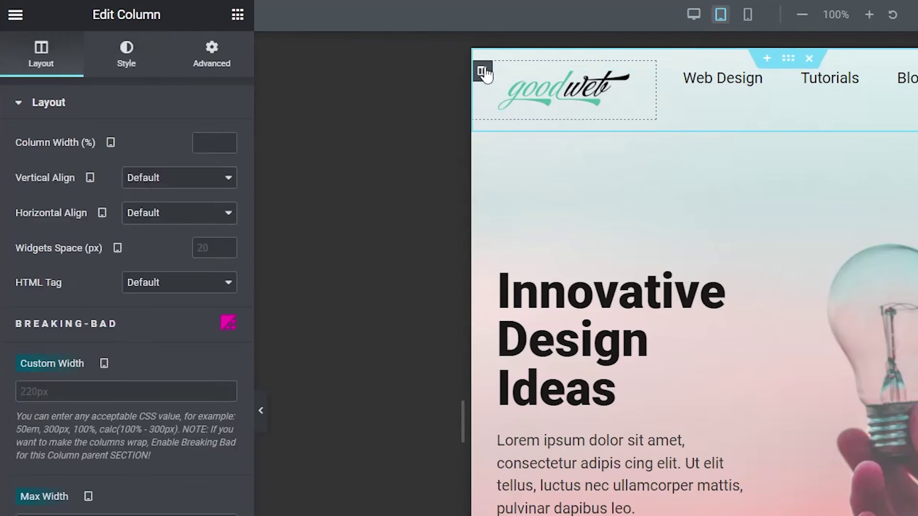
click(23, 395)
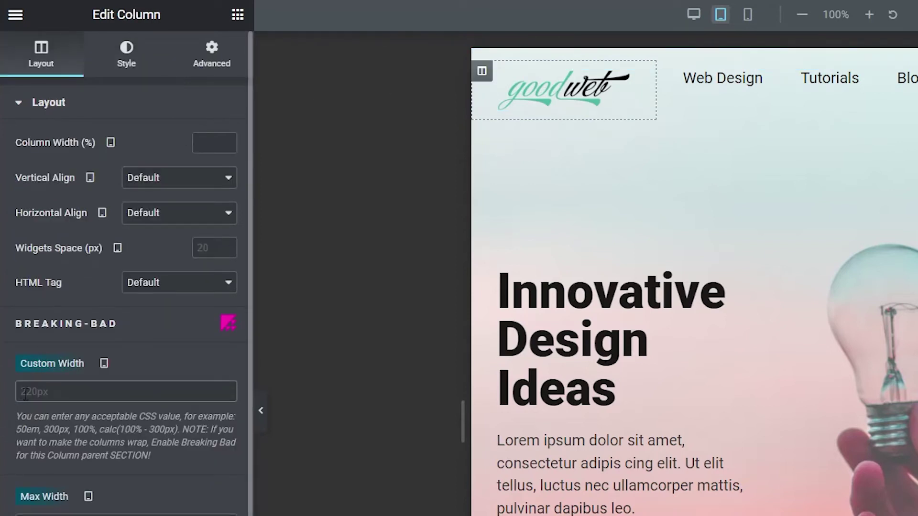
text(180px)
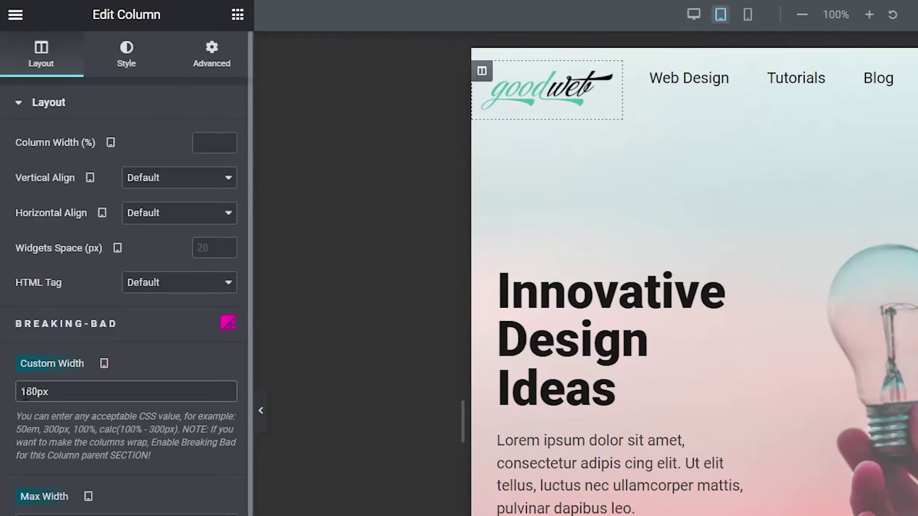
mouse_move(636, 65)
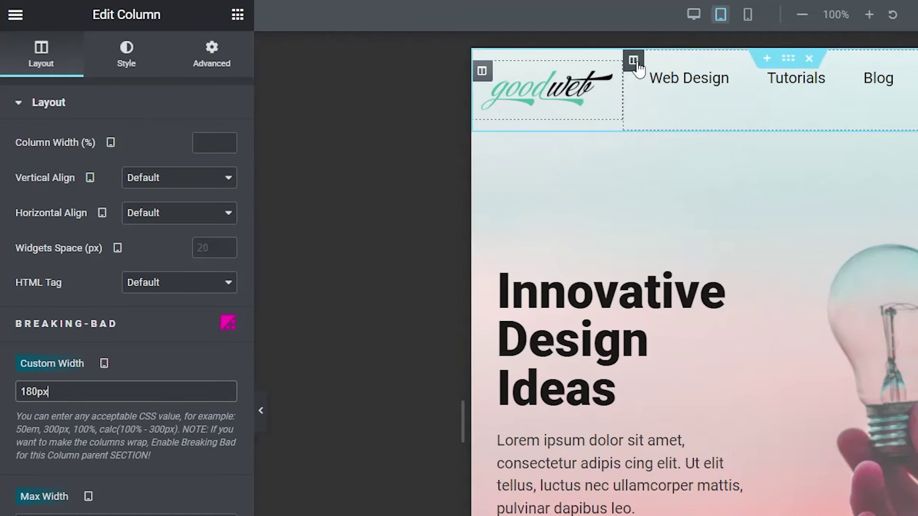
click(638, 65)
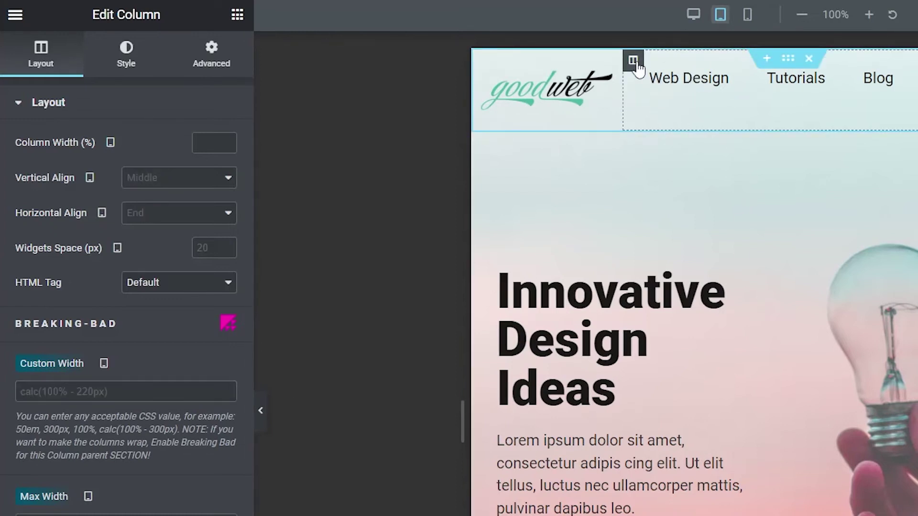
click(99, 397)
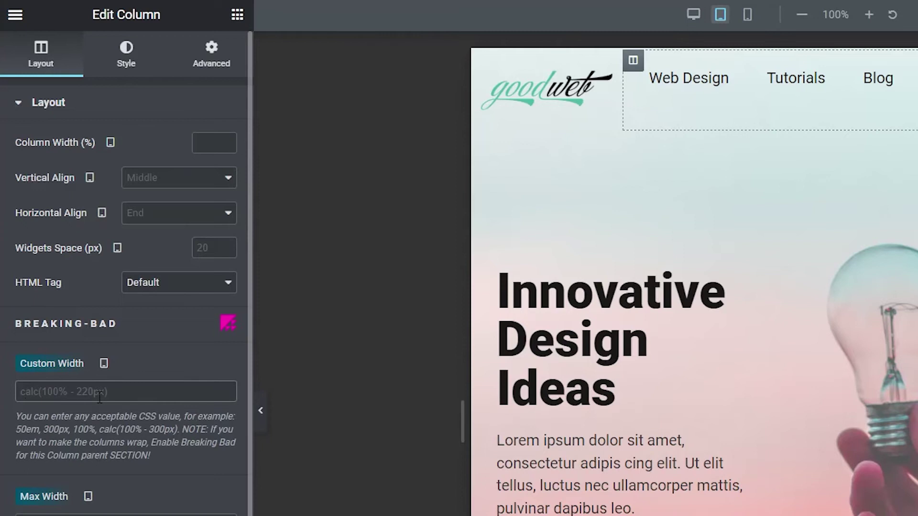
text(calc(100% - 180px))
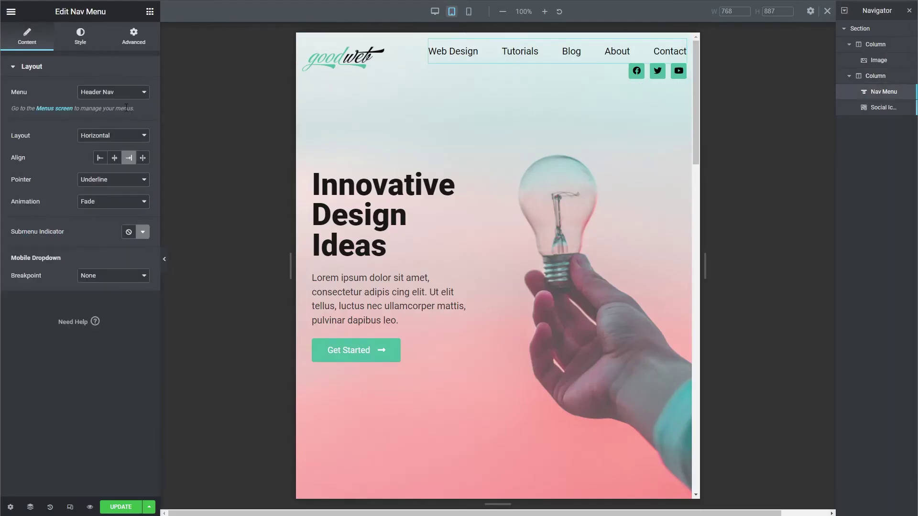
Step: Set the nav menu's space between links to 2 on tablet
click(80, 36)
click(142, 92)
click(129, 303)
text(20)
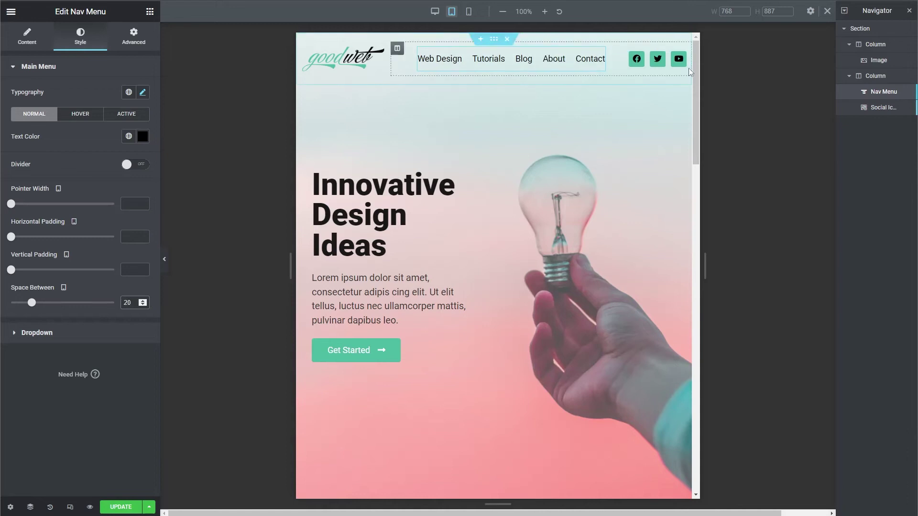
Step: Give the social icons a 20 px tablet left margin, check mobile, and return to desktop preview
click(658, 59)
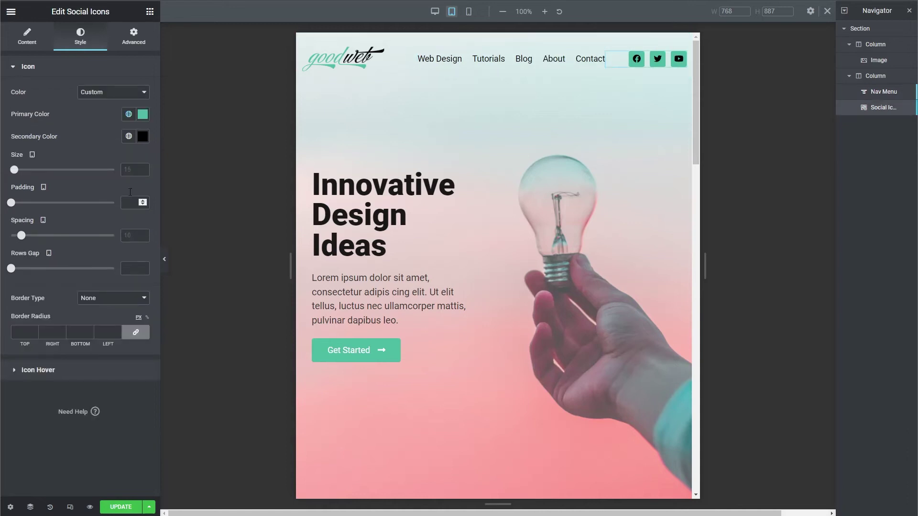
click(133, 36)
click(104, 105)
text(20)
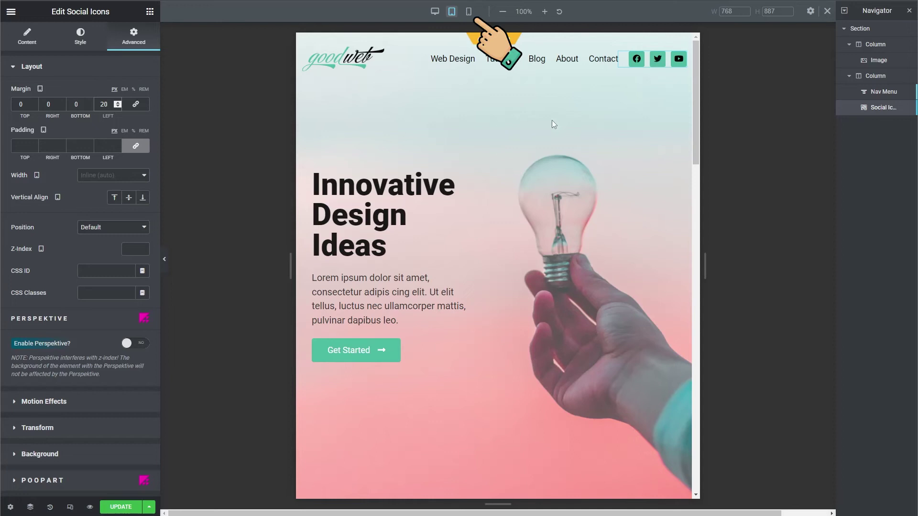
click(468, 11)
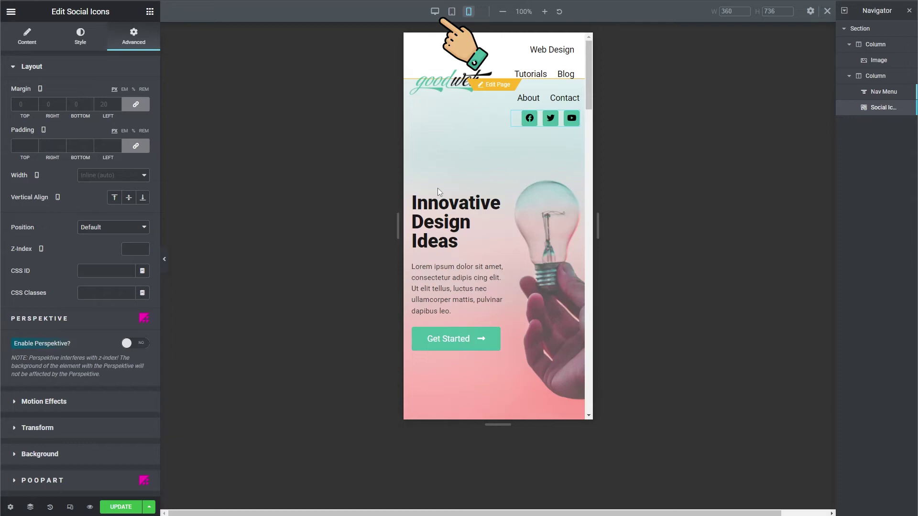
click(435, 12)
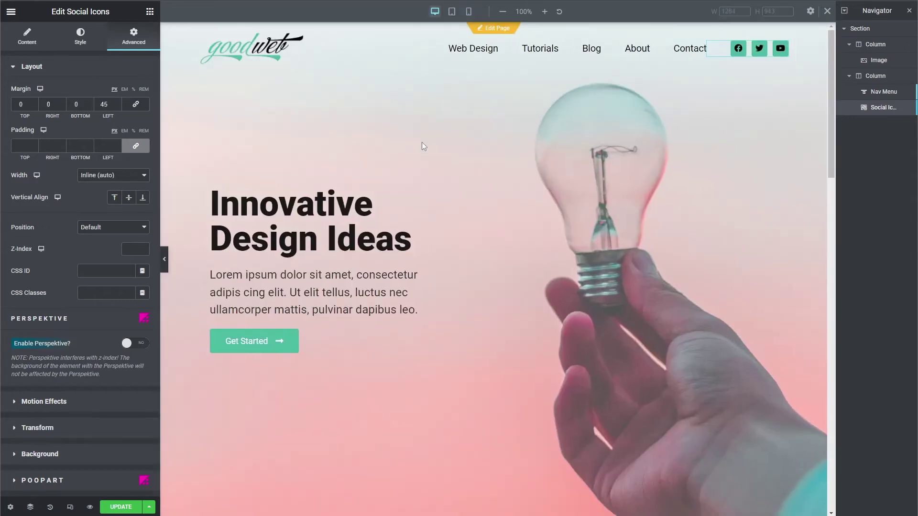
Step: Drag an Icon widget into the header's menu column and set it to the Bars icon
click(149, 12)
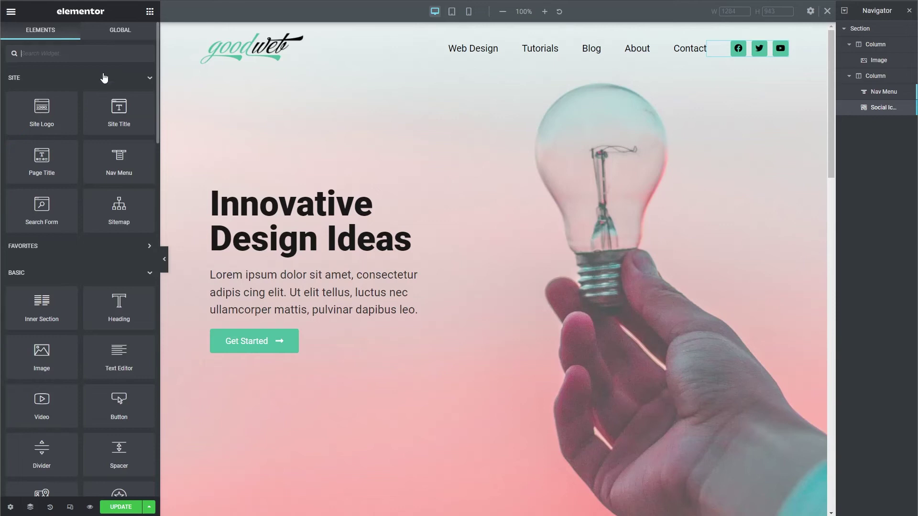
scroll(88, 197, down, 2)
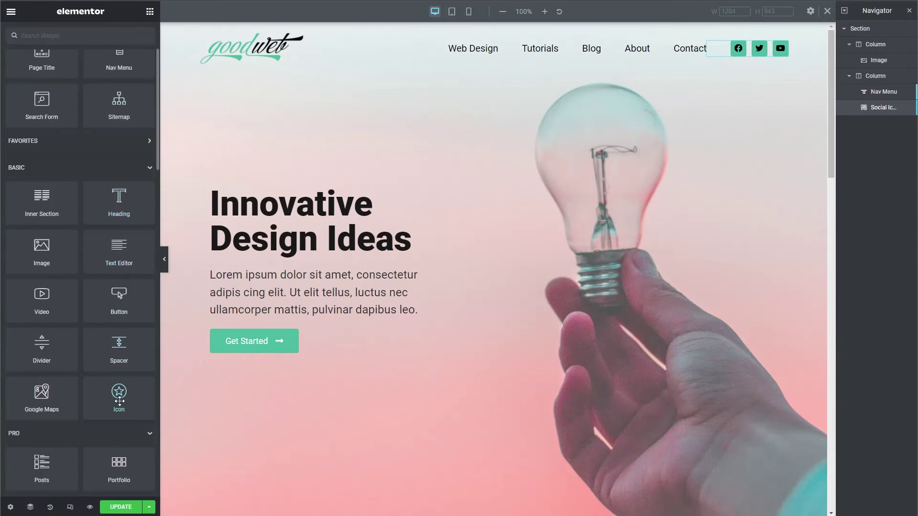
drag(119, 397, 707, 94)
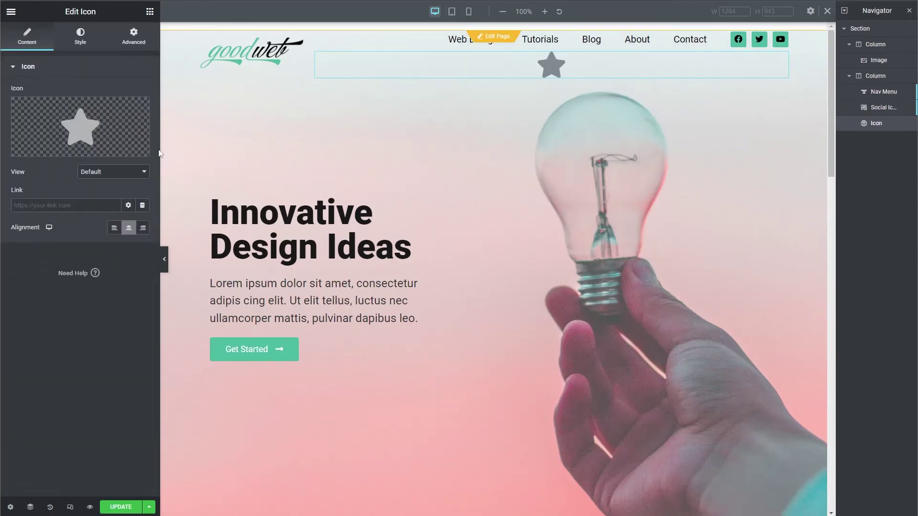
click(75, 127)
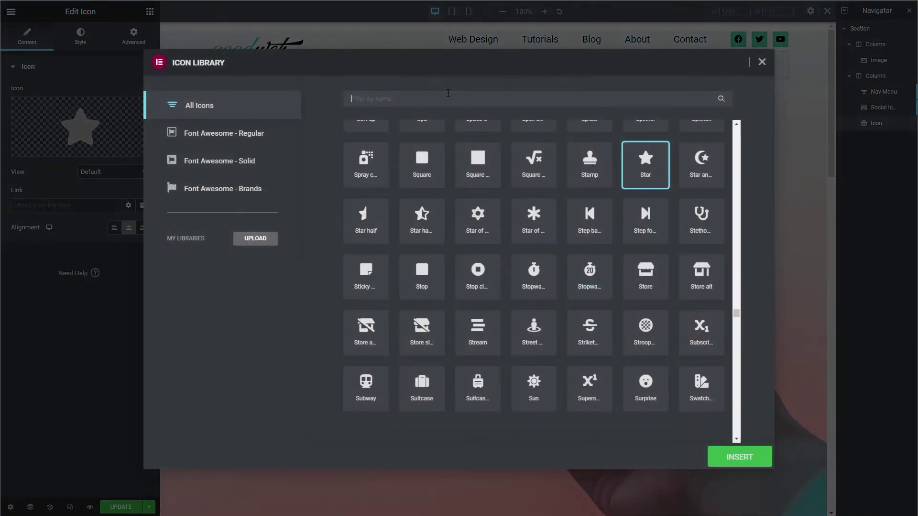
text(bars)
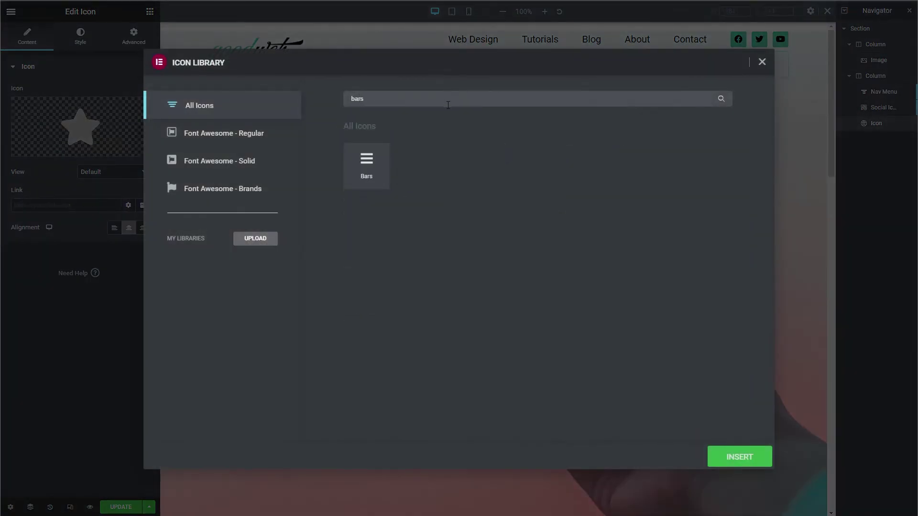
click(373, 160)
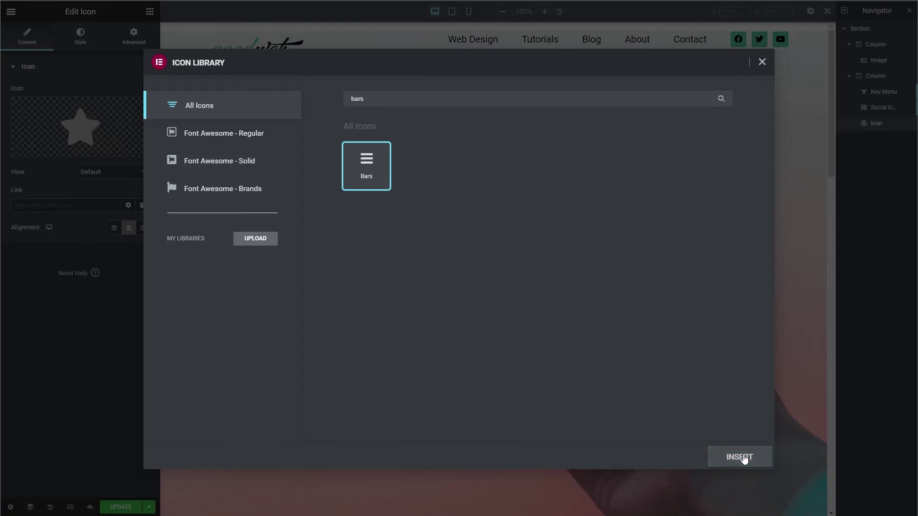
click(743, 458)
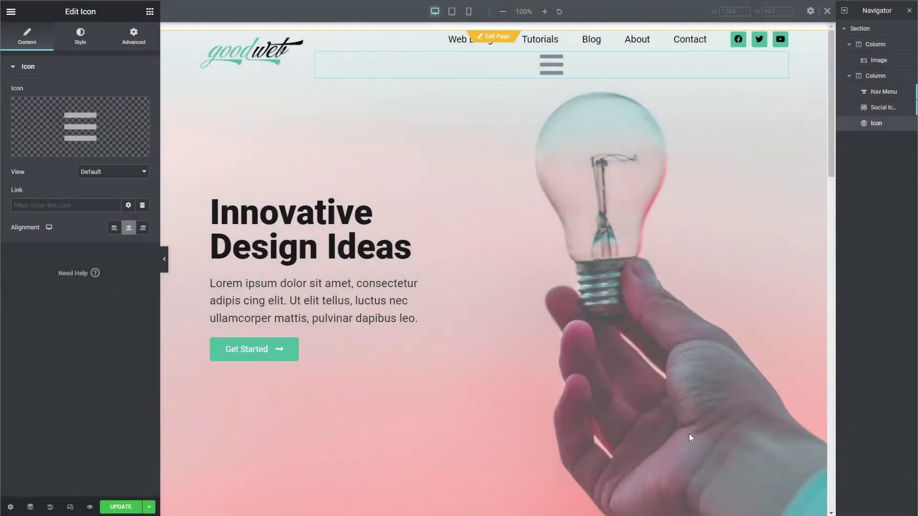
Step: Set the Bars icon to Inline (auto) width, size 30, and goodweb green primary colour
click(142, 38)
click(94, 175)
click(92, 202)
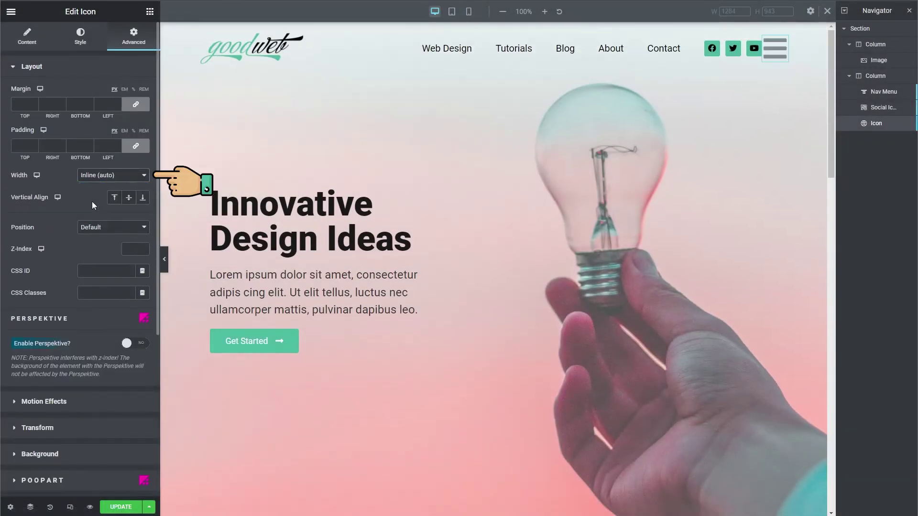
click(79, 38)
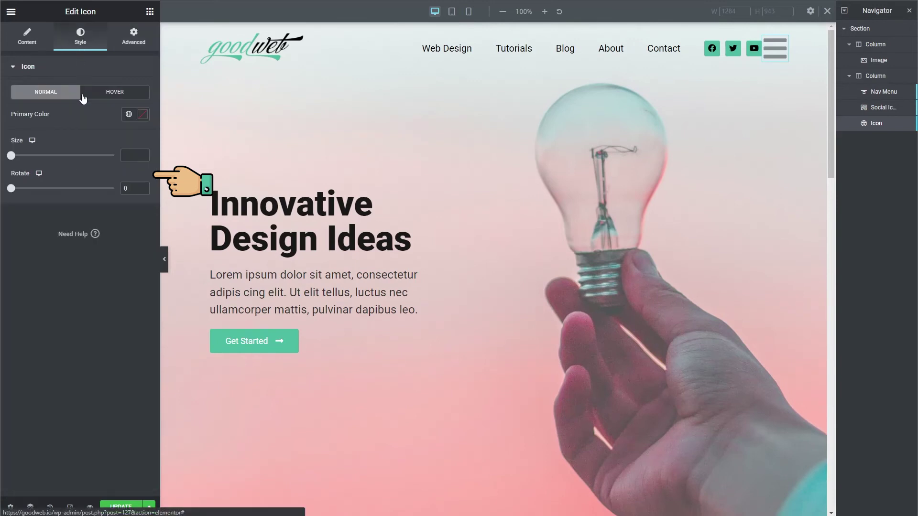
click(129, 151)
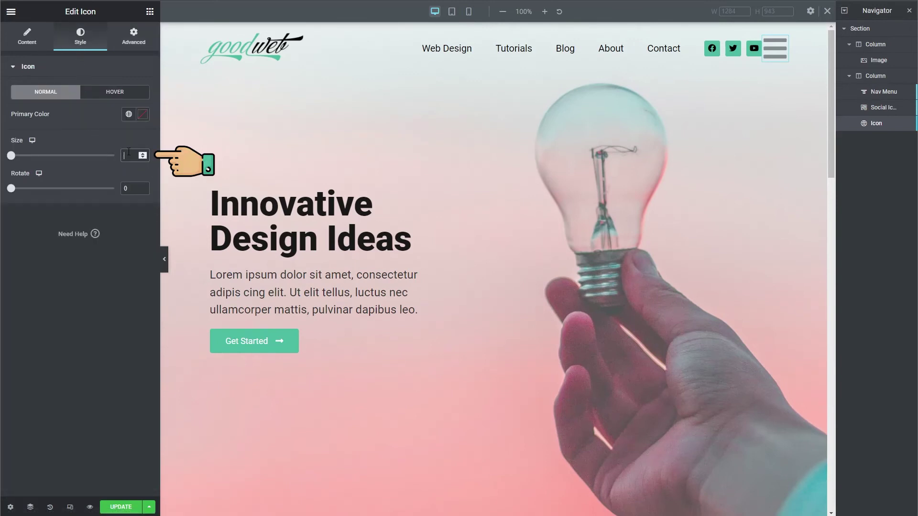
text(30)
click(128, 115)
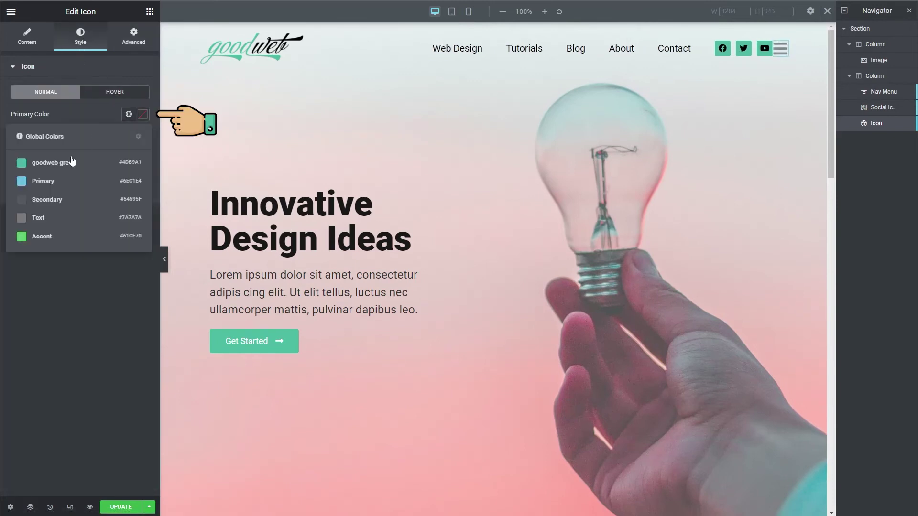
click(66, 162)
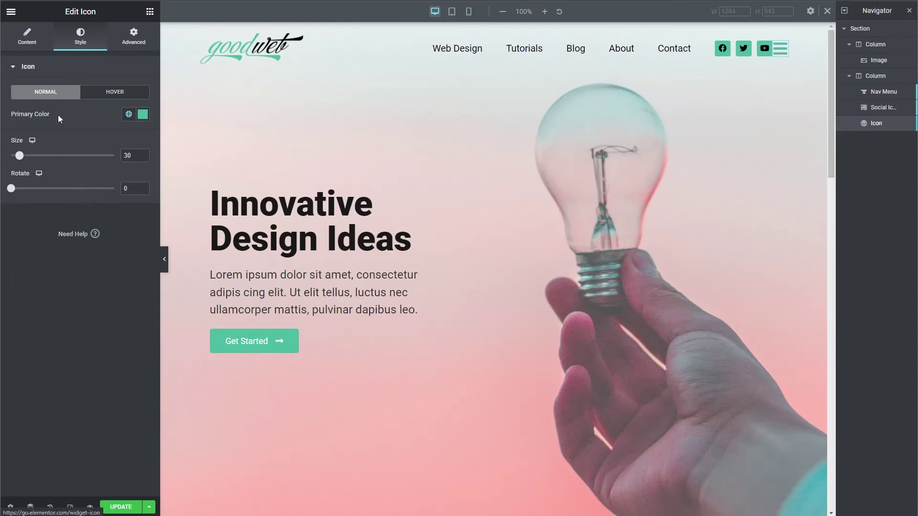
Step: Link the hamburger icon with the Popup dynamic tag so it opens Popup 1 (Template)
click(25, 41)
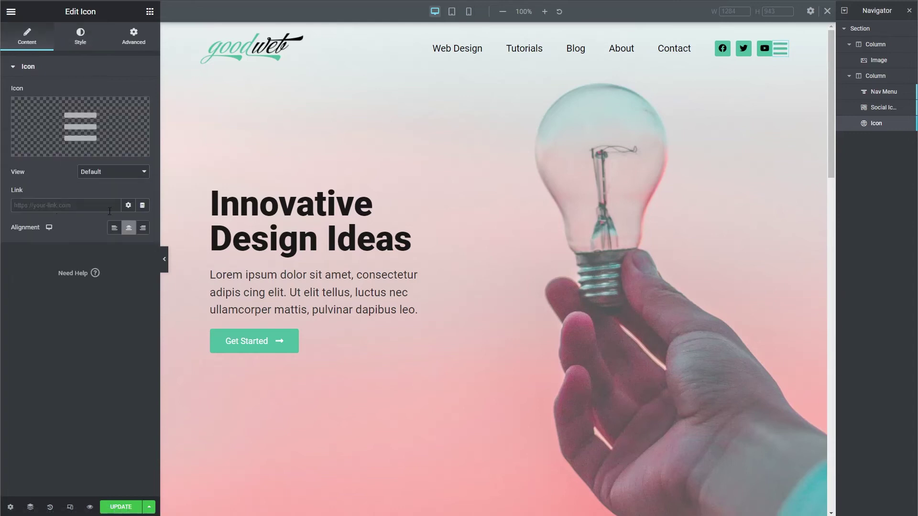
click(129, 205)
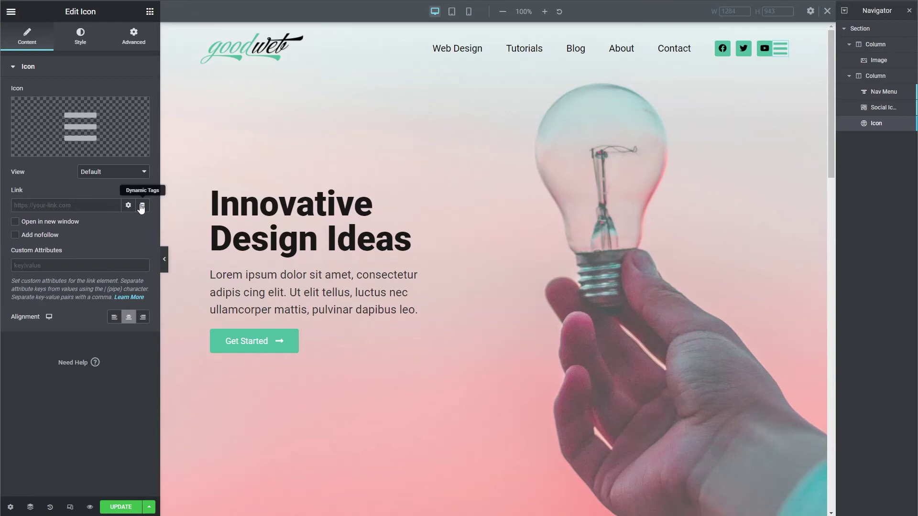
click(142, 205)
scroll(81, 268, down, 3)
scroll(80, 278, down, 2)
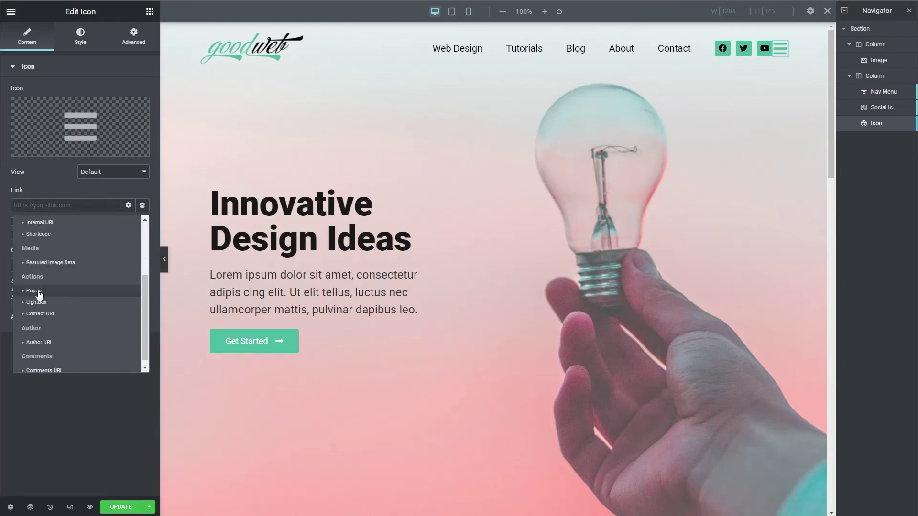
click(39, 291)
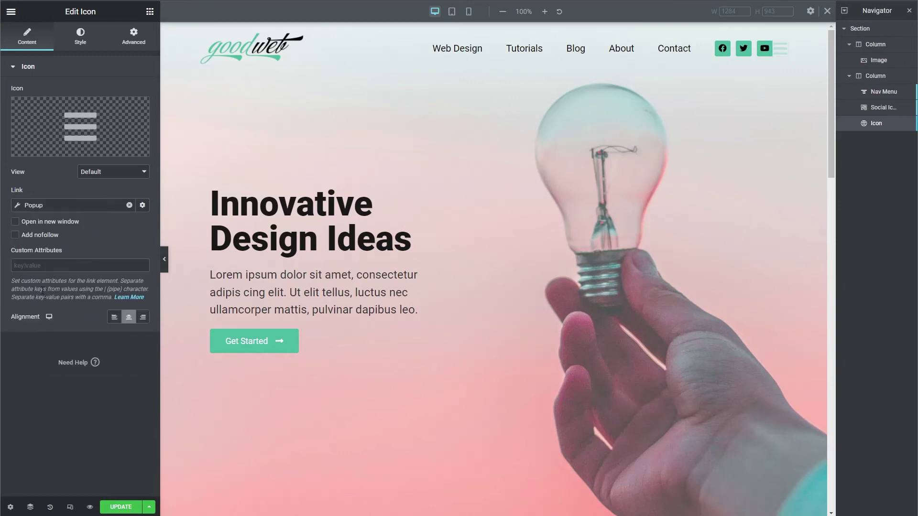
click(17, 206)
click(71, 287)
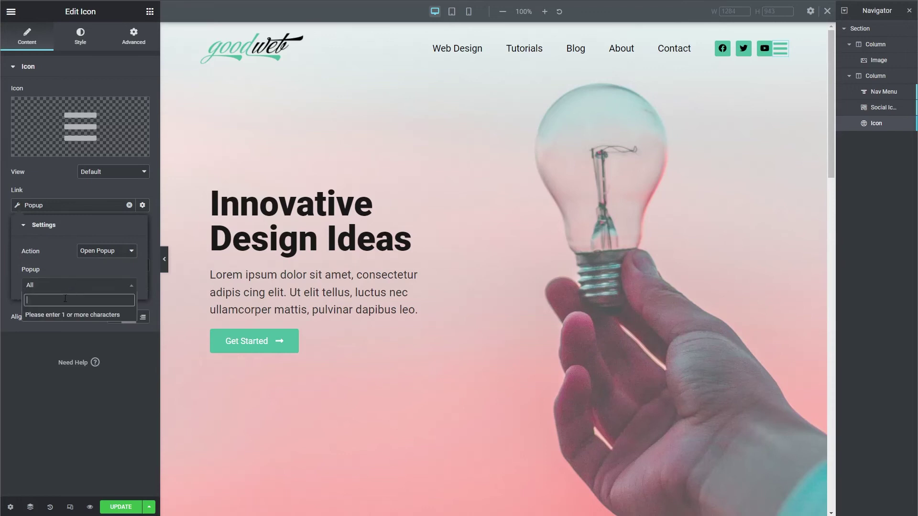
text(pop)
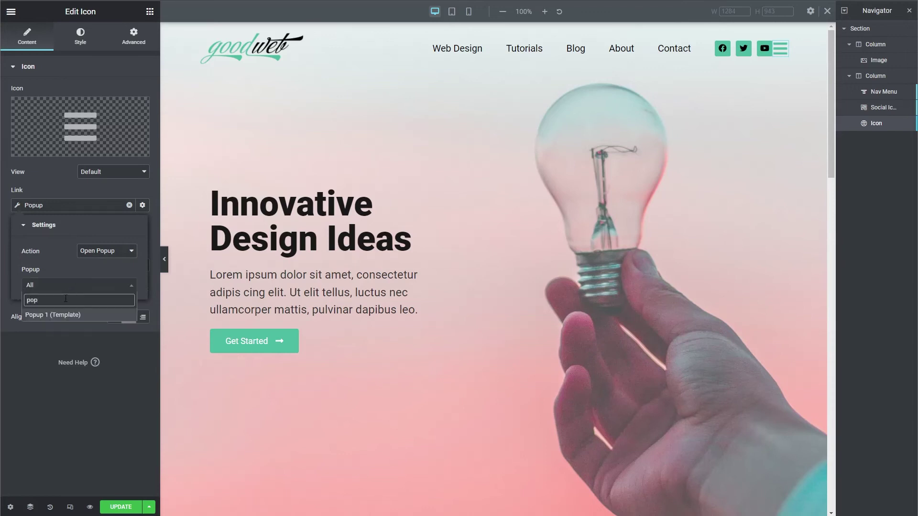
click(63, 315)
click(120, 431)
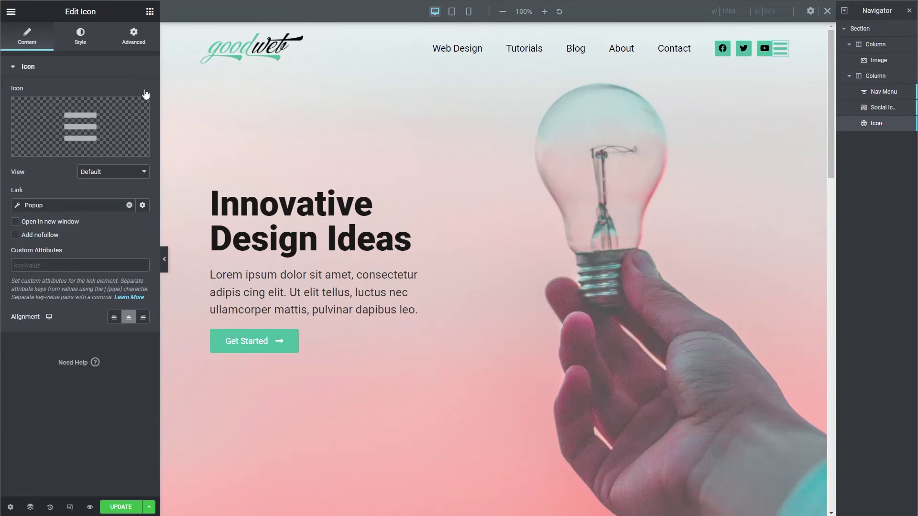
Step: Hide the hamburger icon on desktop and tablet
click(134, 38)
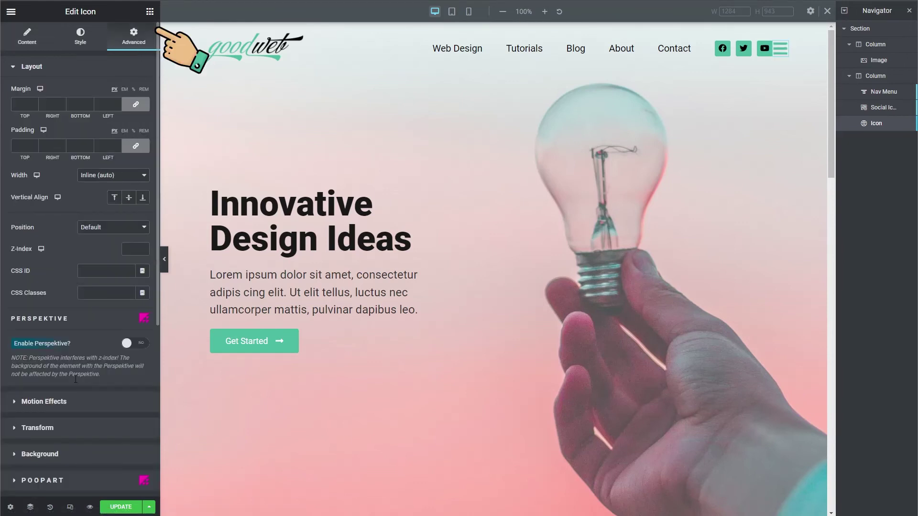
scroll(76, 382, down, 3)
scroll(62, 402, down, 1)
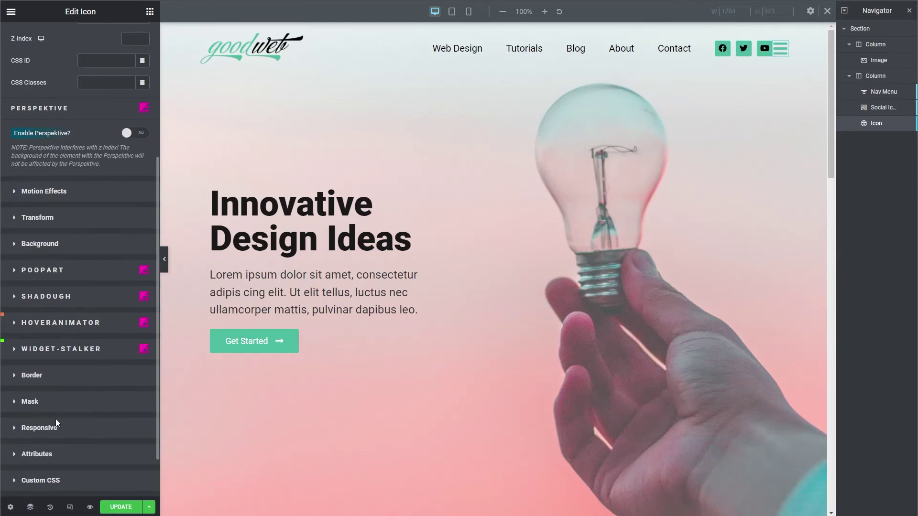
click(56, 428)
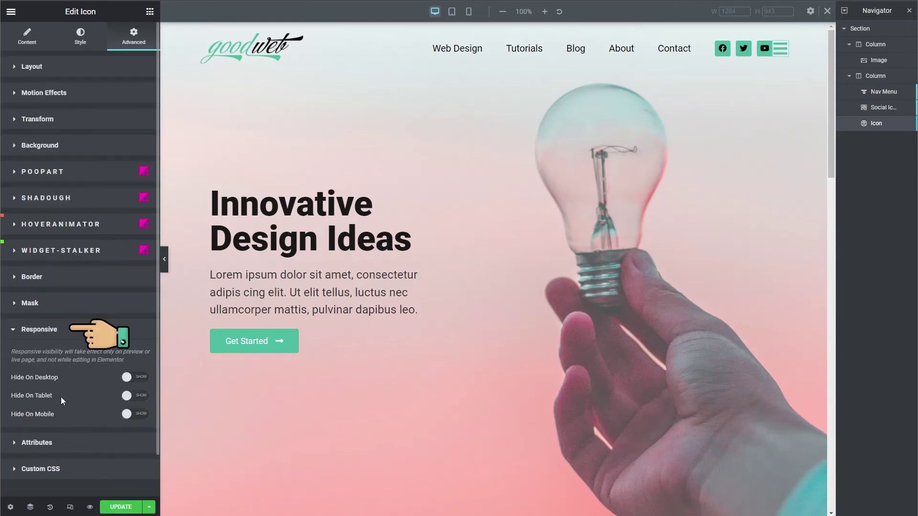
click(136, 377)
click(135, 396)
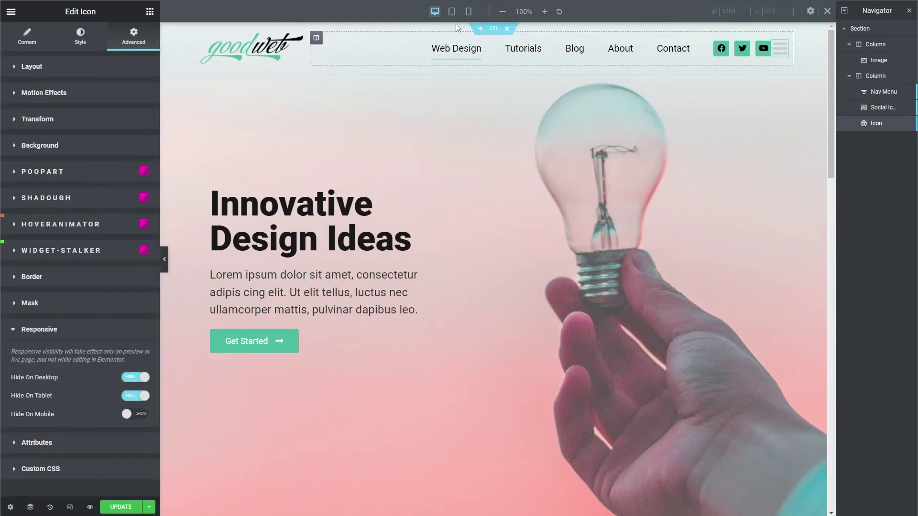
Step: In mobile preview, set the nav menu to Hide On Mobile
click(452, 12)
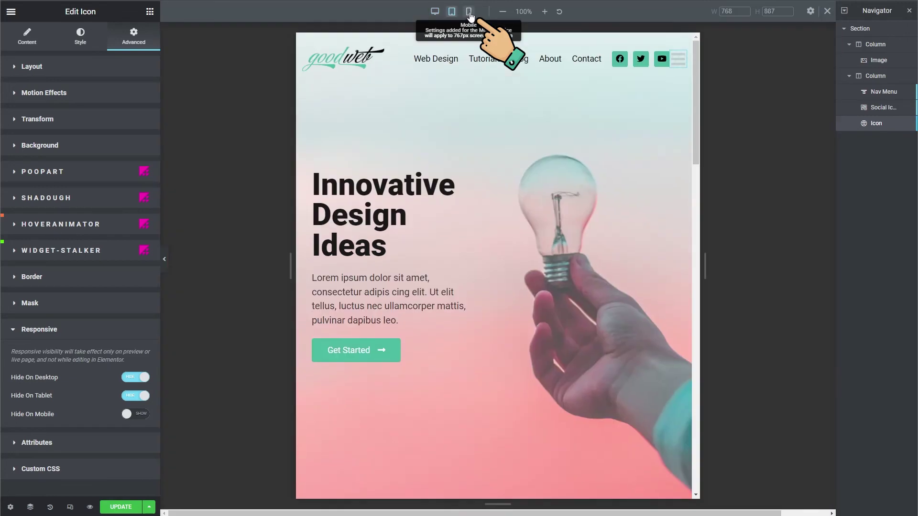
click(470, 12)
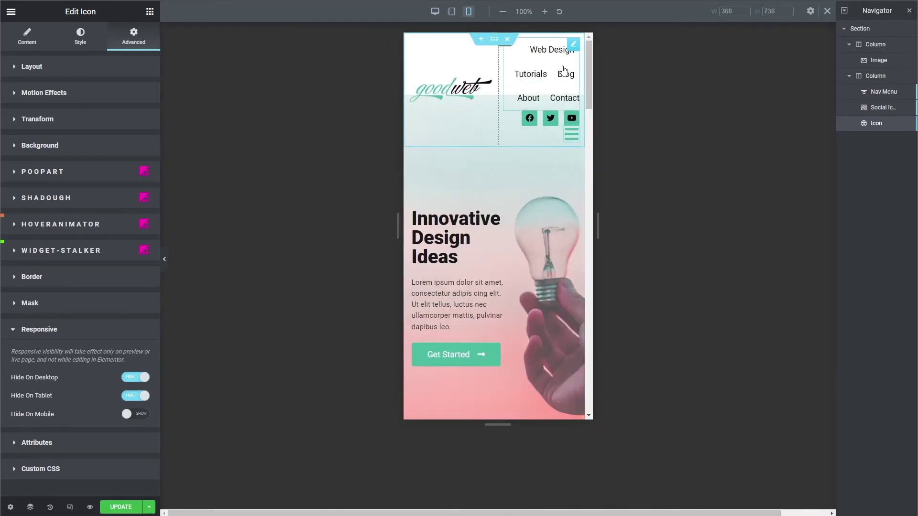
click(574, 47)
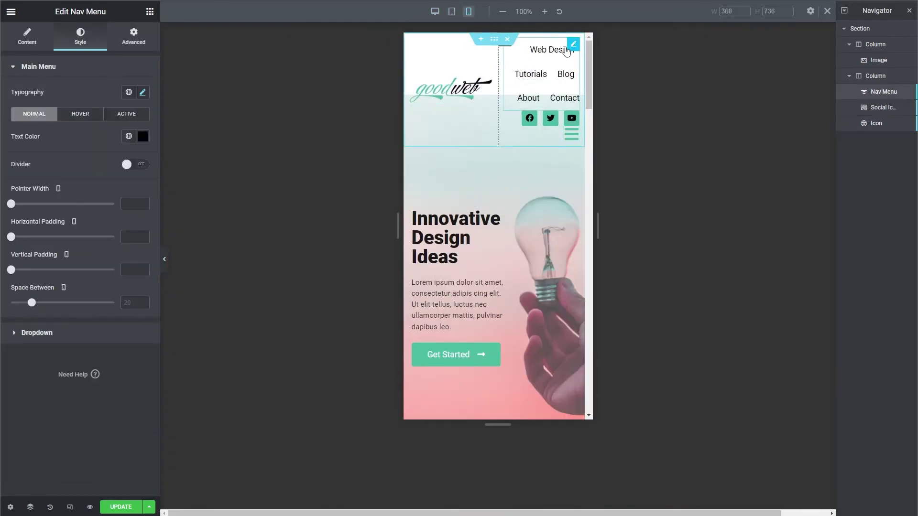
click(124, 36)
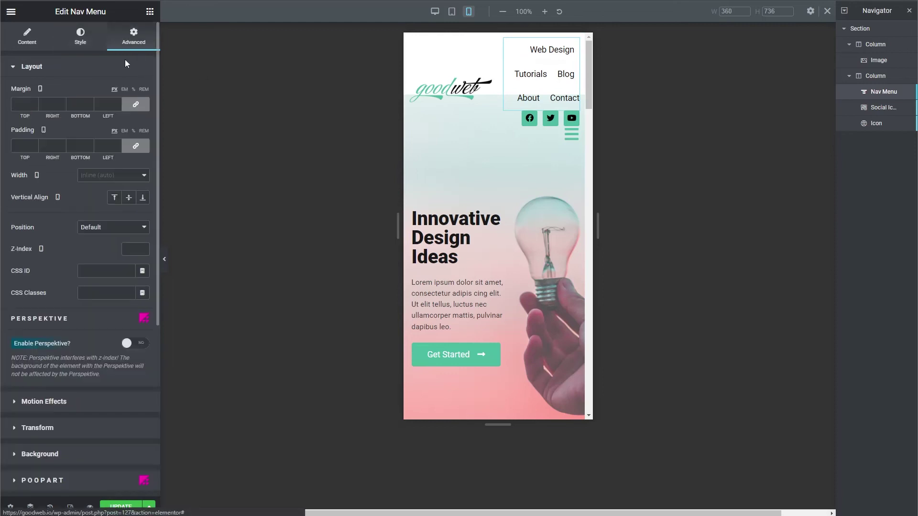
scroll(94, 221, down, 6)
click(61, 372)
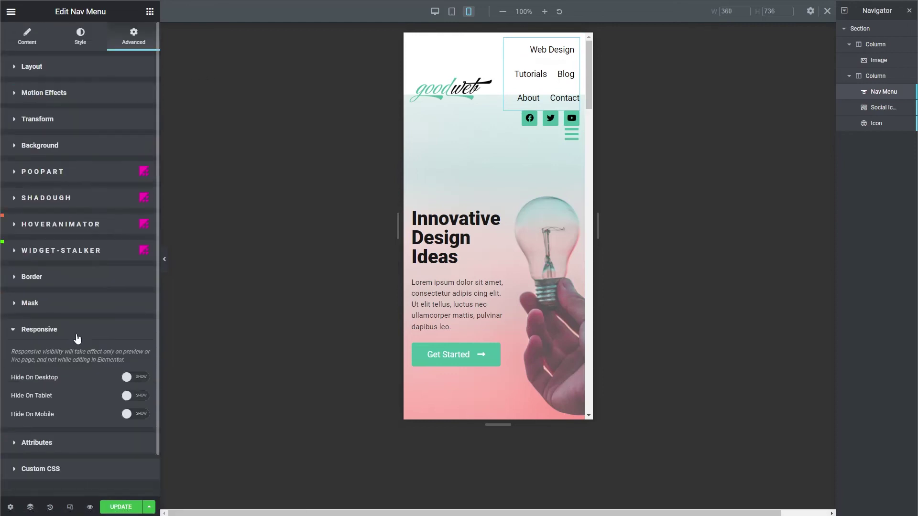
click(136, 415)
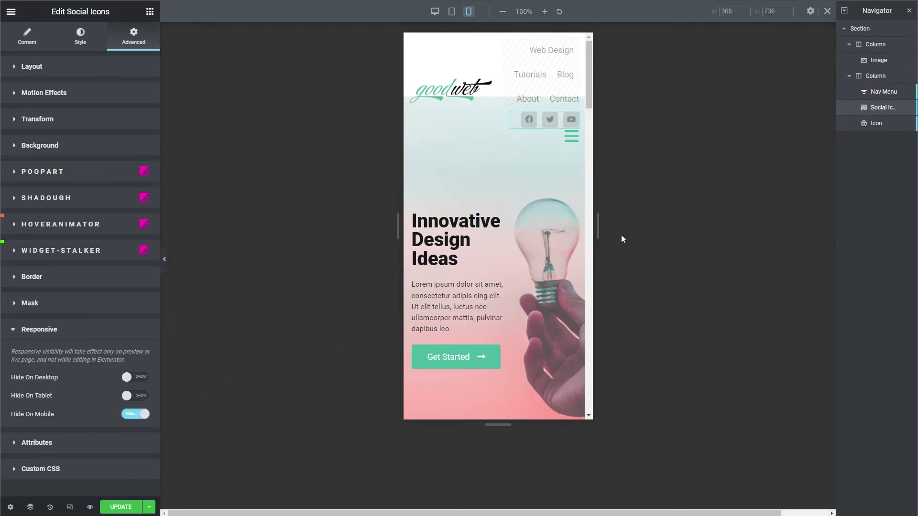
Step: Hide the nav menu and social icons in the navigator, test the hamburger popup, then unhide them on desktop
drag(836, 196, 810, 199)
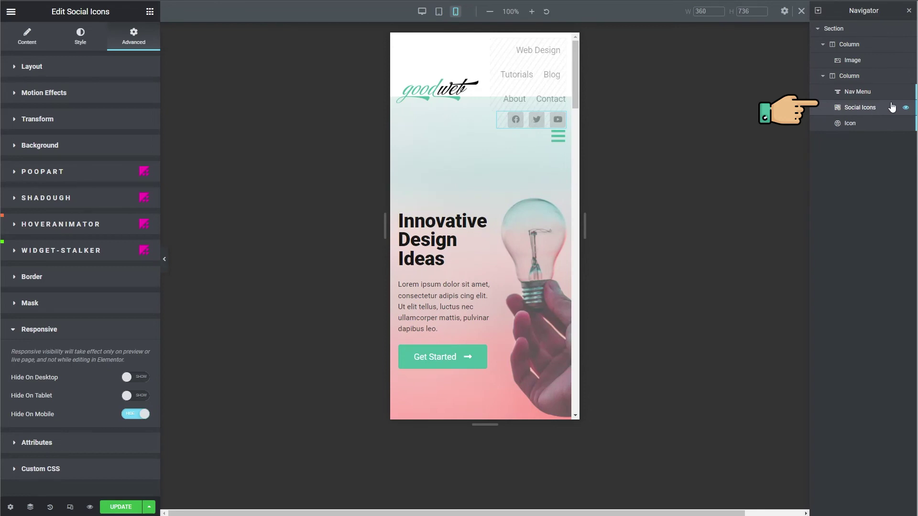
click(905, 107)
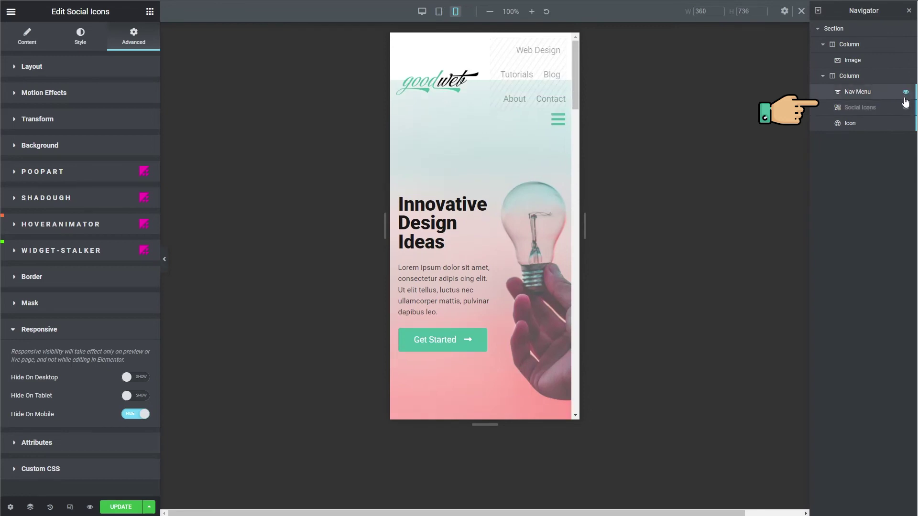
click(906, 92)
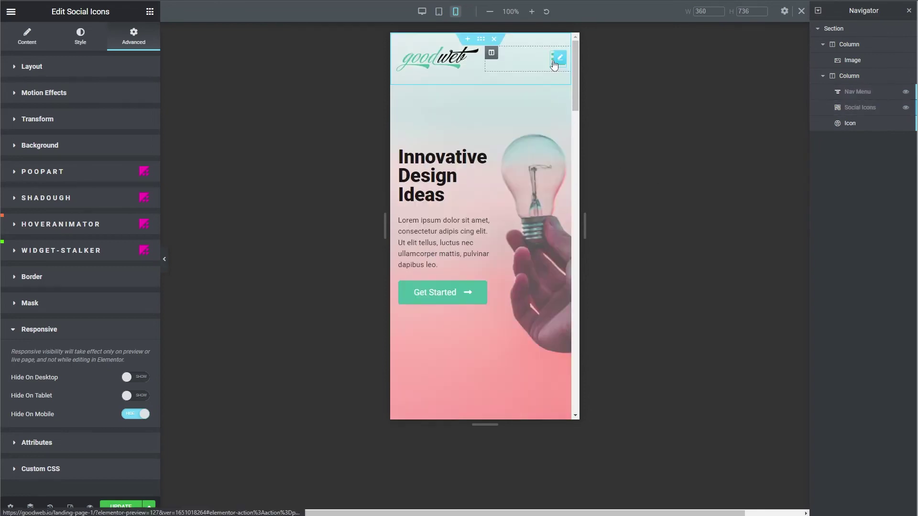
click(555, 65)
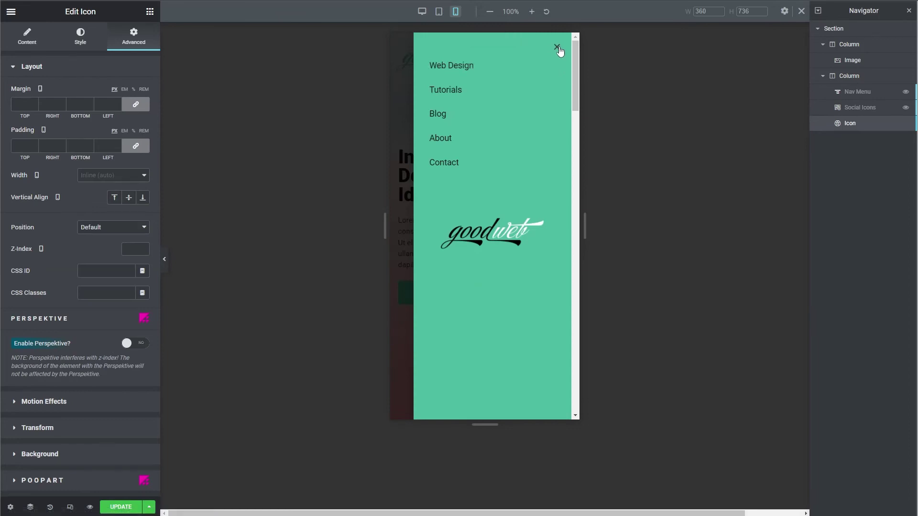
click(557, 48)
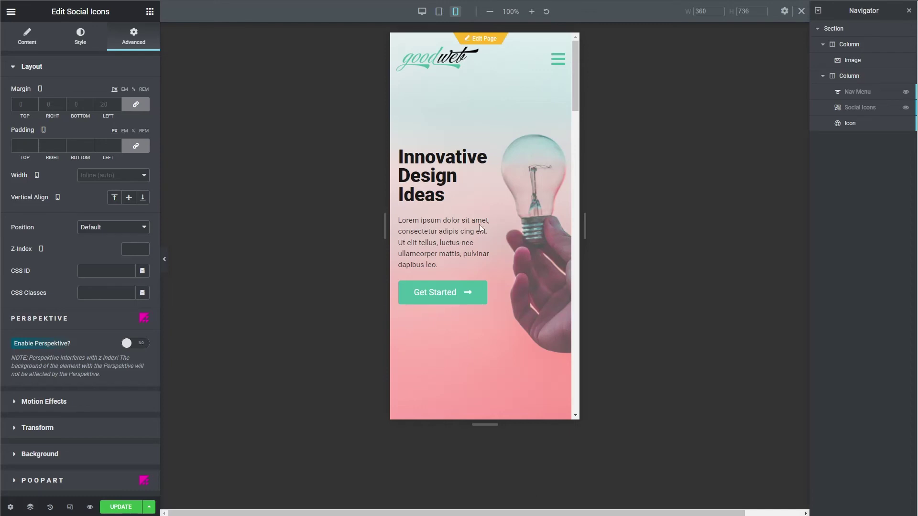
click(422, 12)
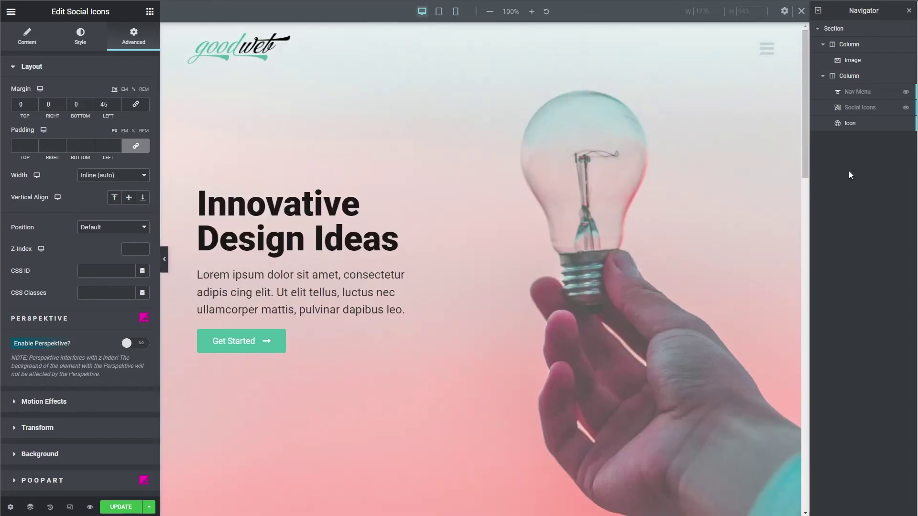
click(906, 91)
click(906, 107)
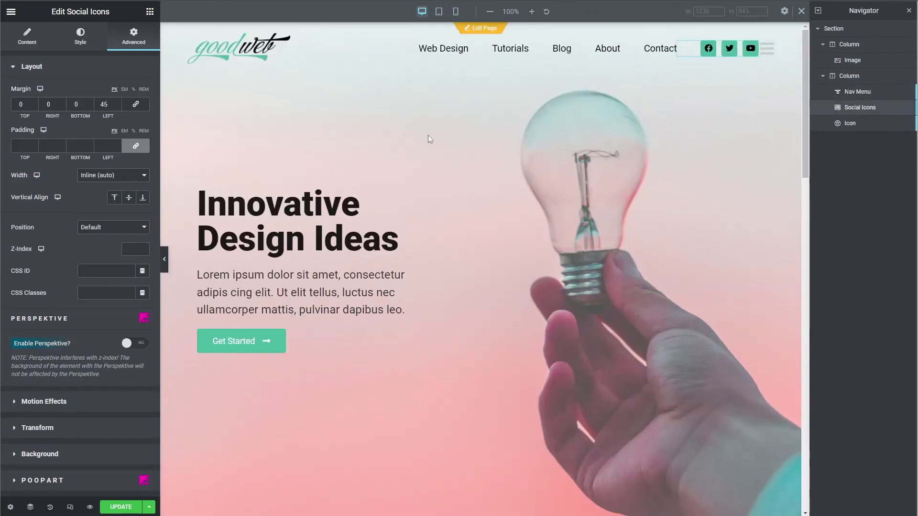
Step: Make the header section sticky to Top with effects offset 120, then expand its Custom CSS
click(832, 30)
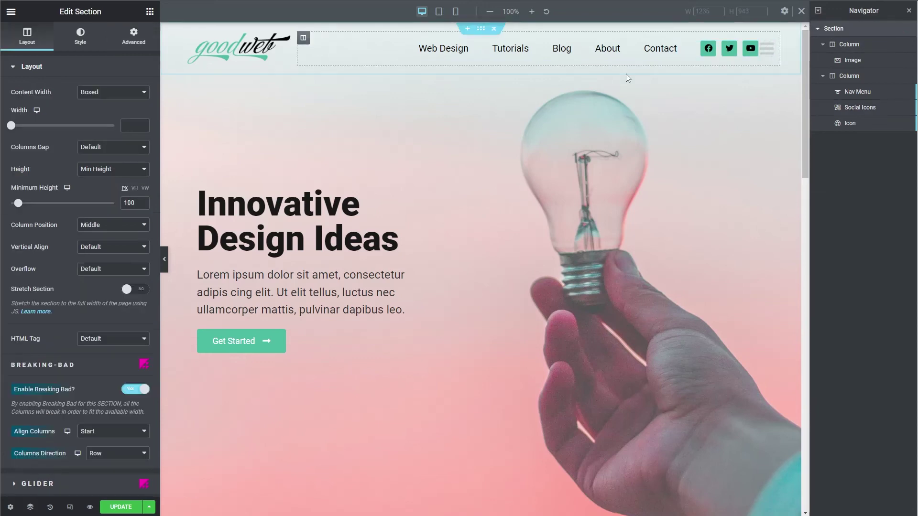
click(135, 36)
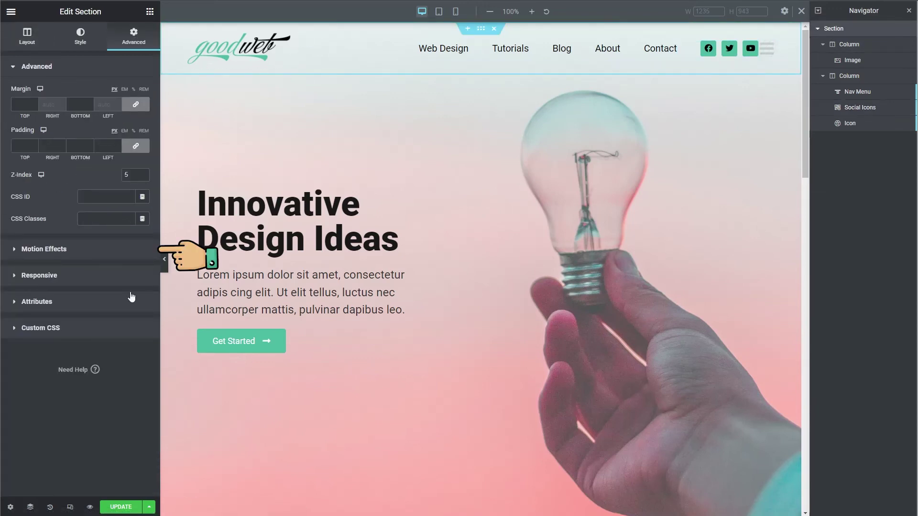
click(79, 254)
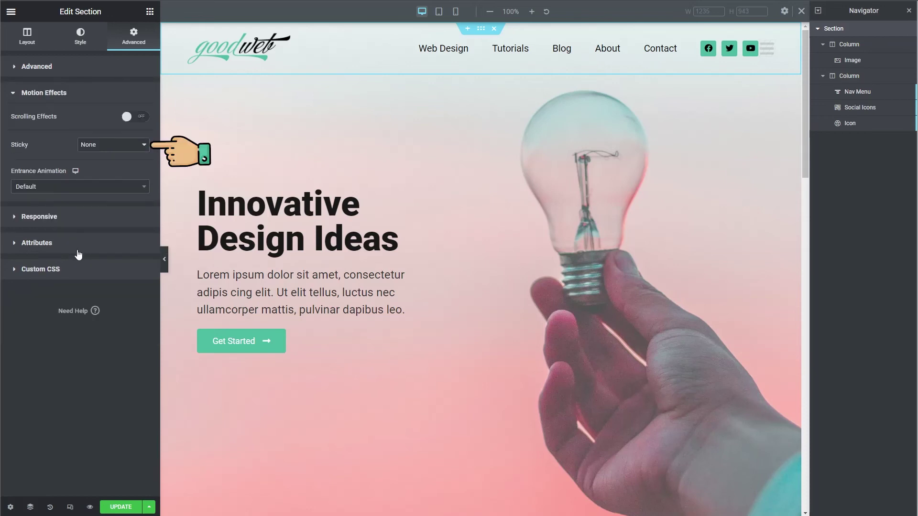
click(108, 145)
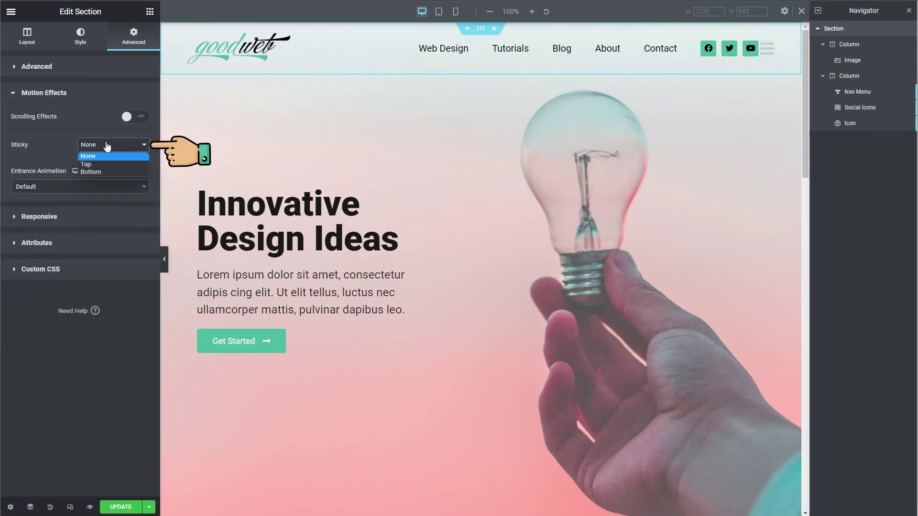
click(99, 162)
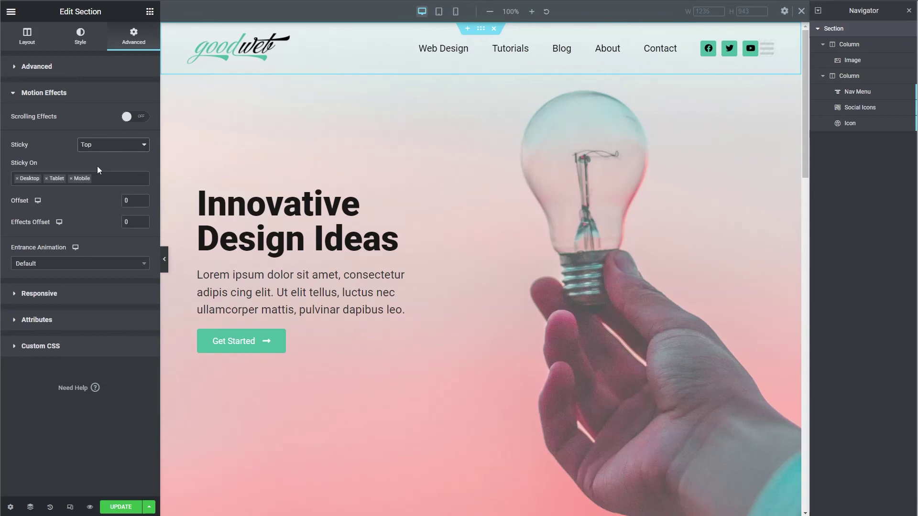
double_click(130, 221)
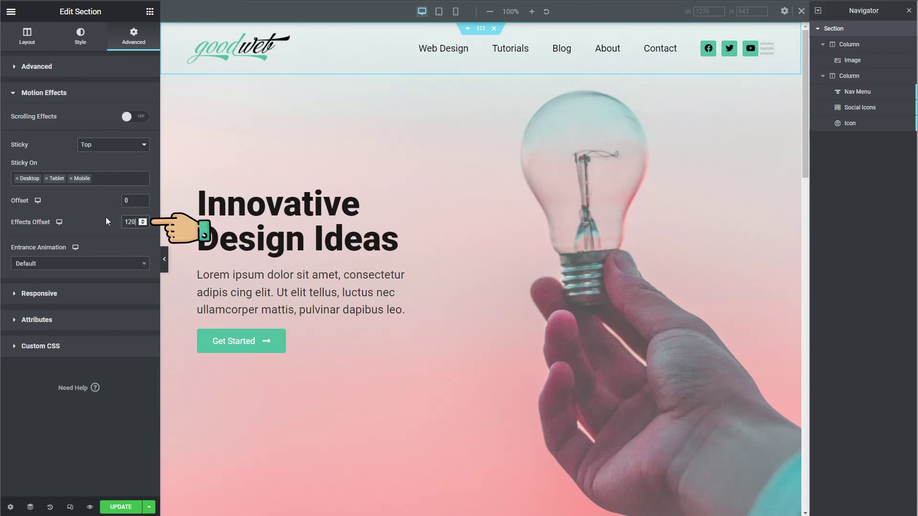
click(105, 223)
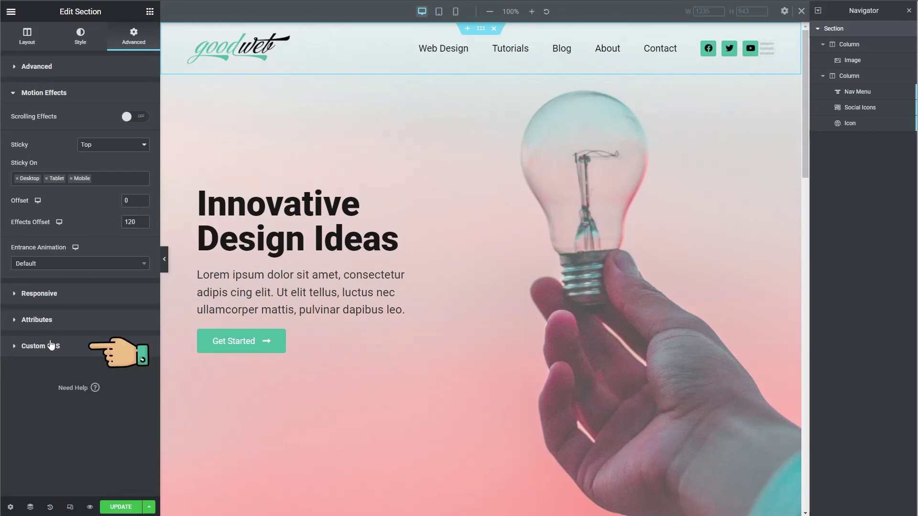
click(45, 352)
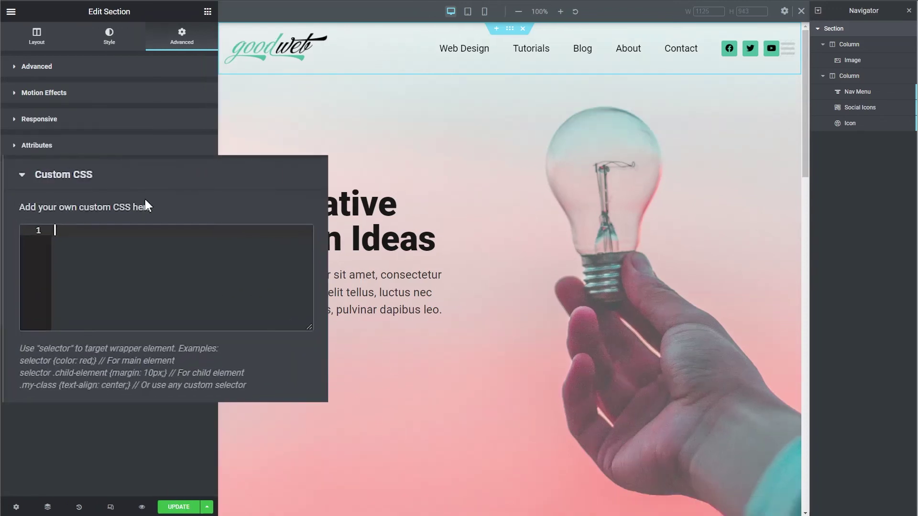
Step: Add a .elementor-sticky--effects rule giving the sticky header a #fff background
text(.elementor-sticky--effects {  })
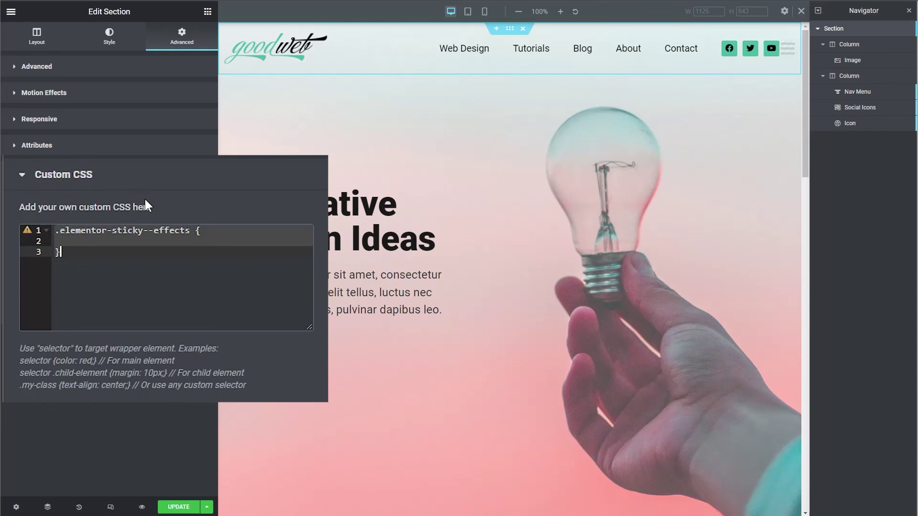
key(Up)
text(background: #fff !important;)
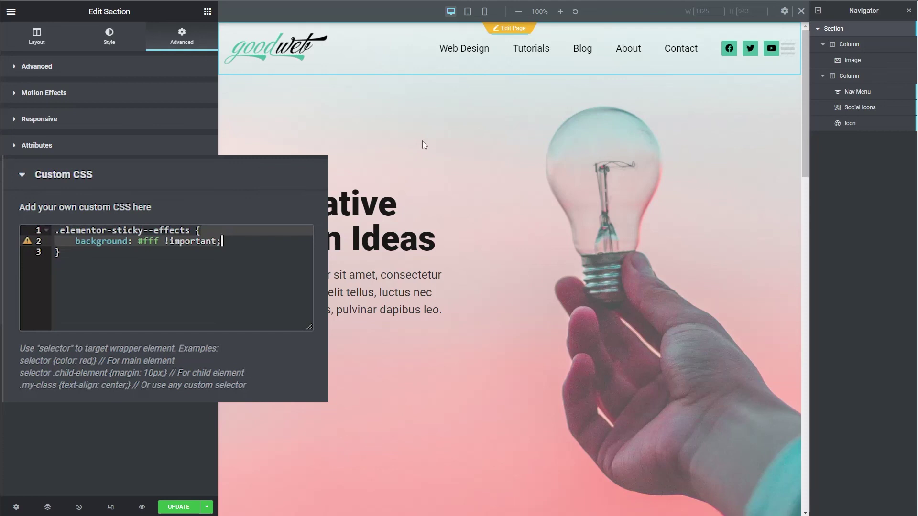
scroll(423, 140, down, 4)
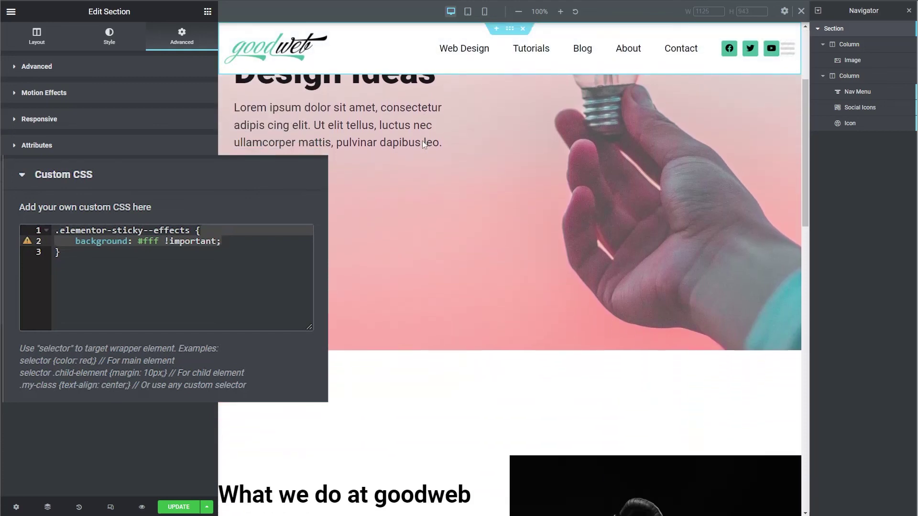
scroll(423, 141, down, 2)
scroll(423, 140, up, 5)
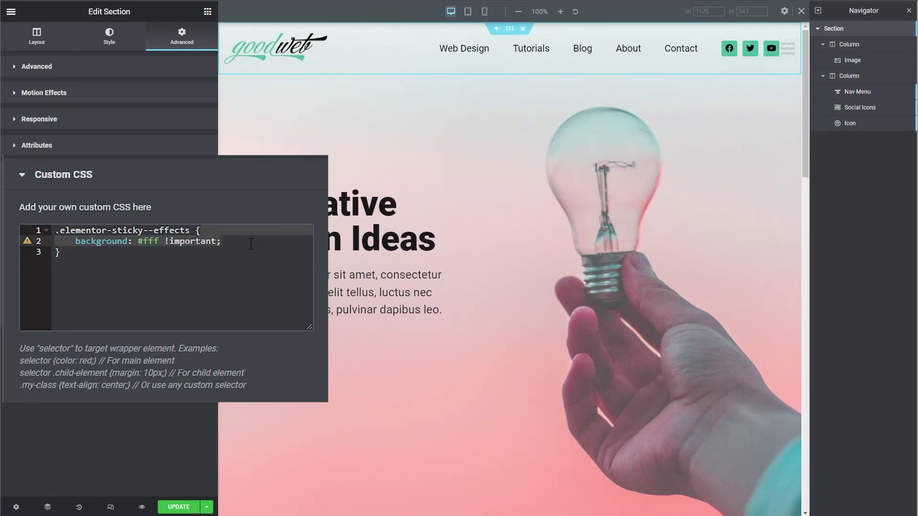
Step: Add a 0.5s ease-in-out transition to the sticky-effects rule
key(Return)
text(transition: 0.5s all ease-in-out !important;)
scroll(386, 165, down, 1)
scroll(385, 163, down, 4)
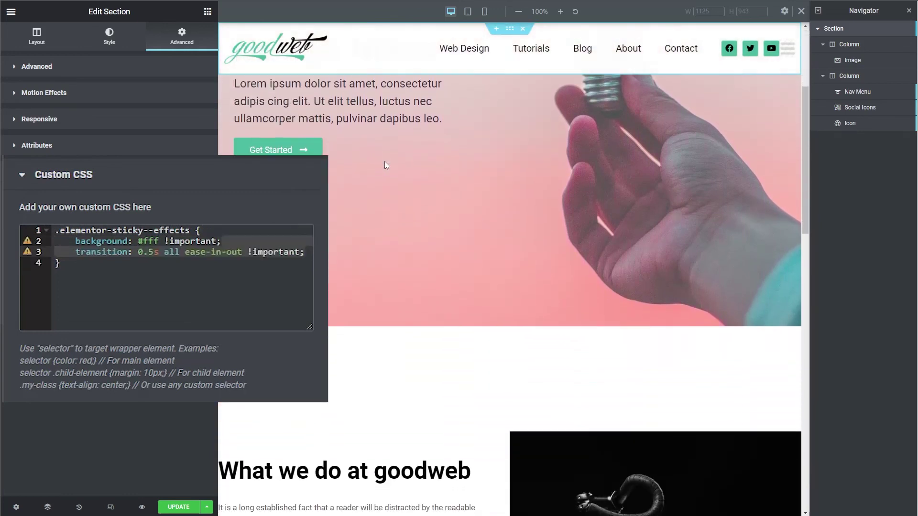
scroll(383, 160, up, 3)
scroll(383, 158, up, 3)
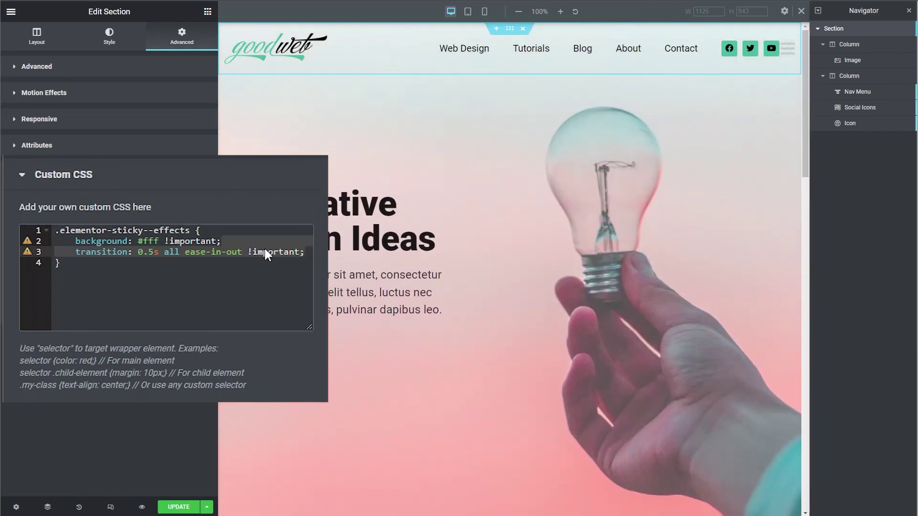
Step: Add a transition rule for the header's normal state at the top of the CSS
key(ctrl+Home)
text(selector {     transition: 0.5s all ease-in-out !important; })
scroll(386, 178, down, 4)
scroll(386, 177, down, 3)
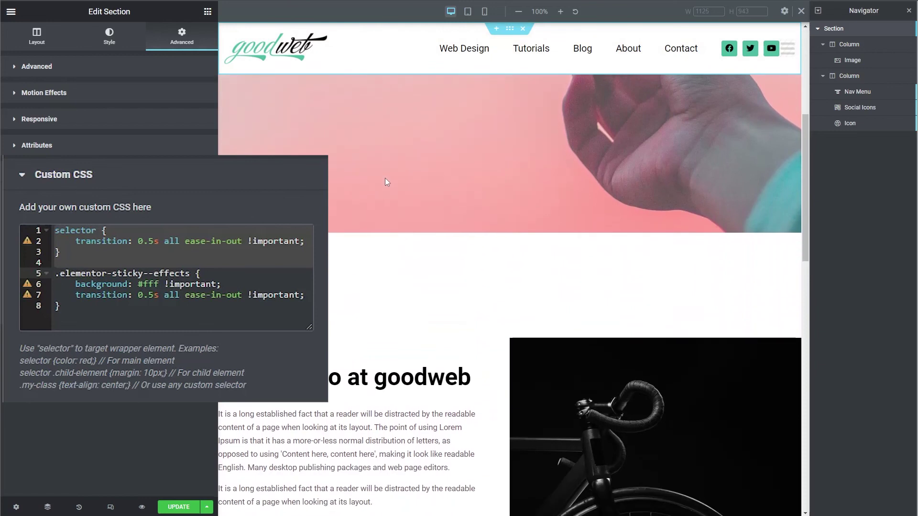
scroll(385, 178, up, 7)
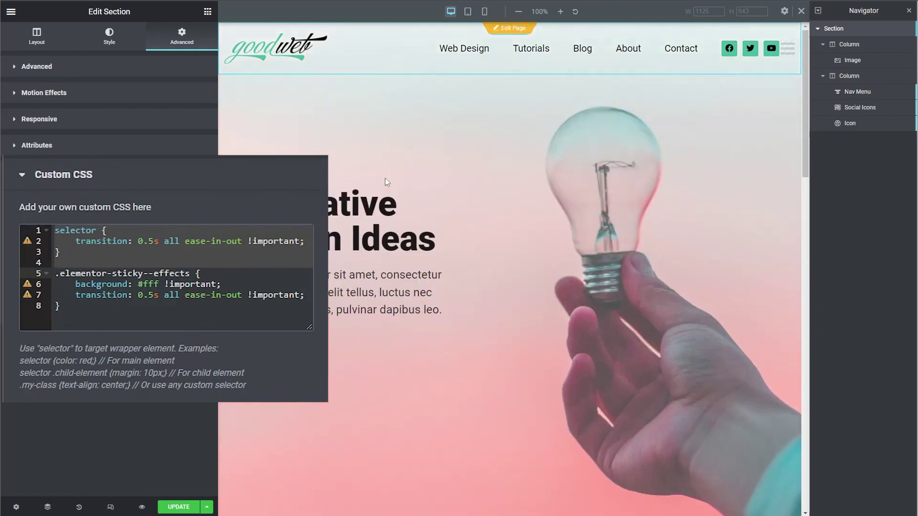
Step: Add a soft box-shadow to the sticky state and save the page
click(309, 291)
key(Return)
text(box-shadow: 0 0 10px rgba(0,0,0,0.5) !important;)
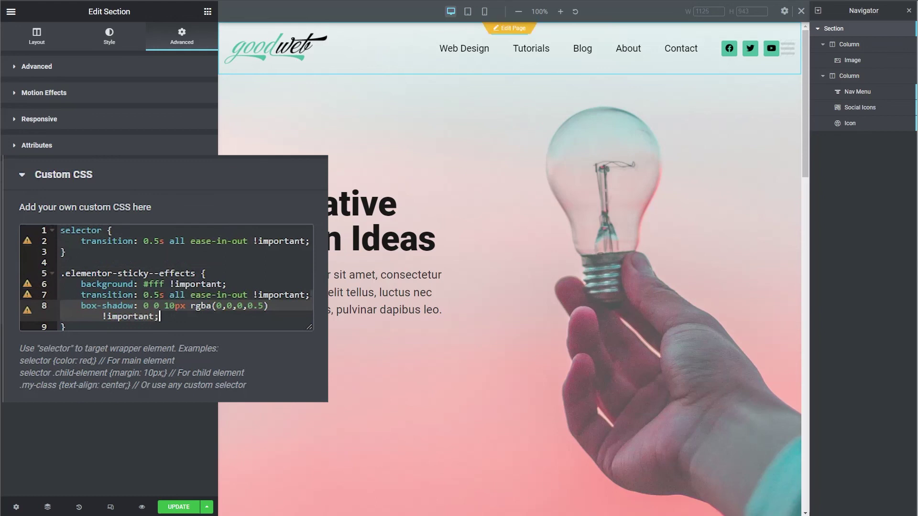
scroll(349, 239, down, 6)
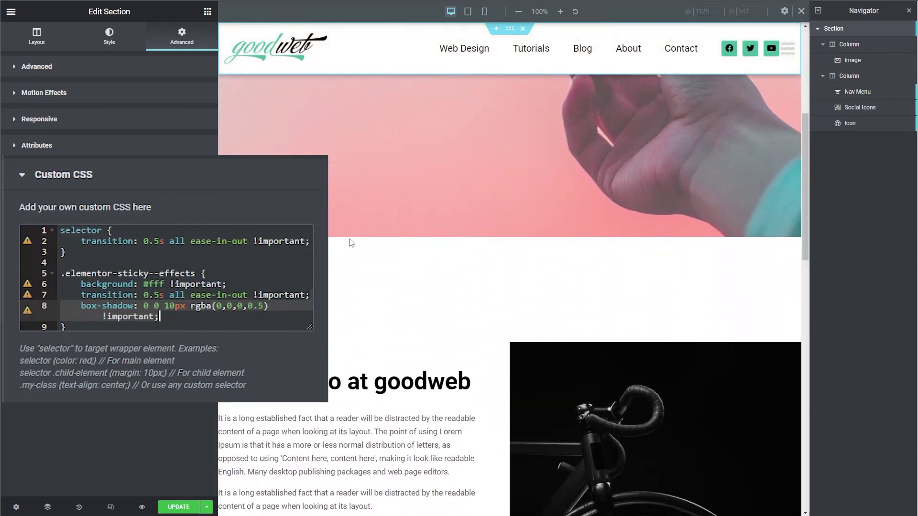
scroll(350, 242, up, 6)
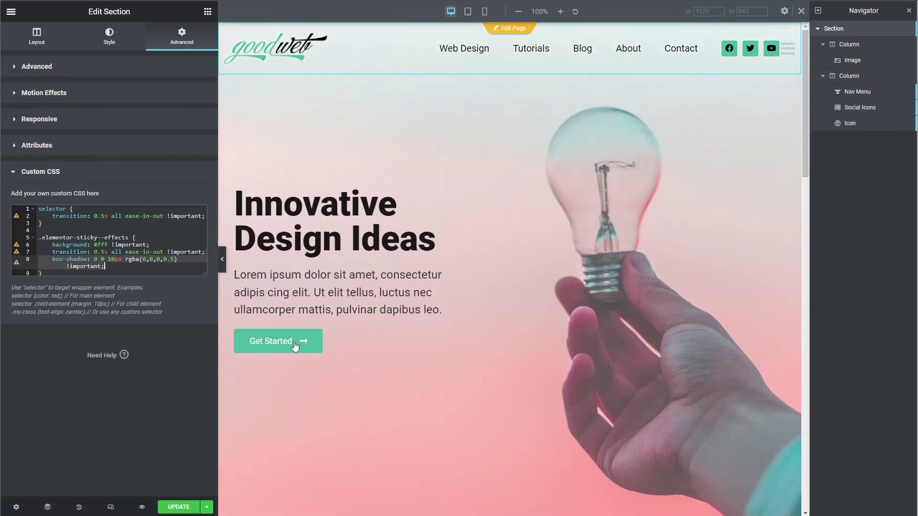
click(178, 507)
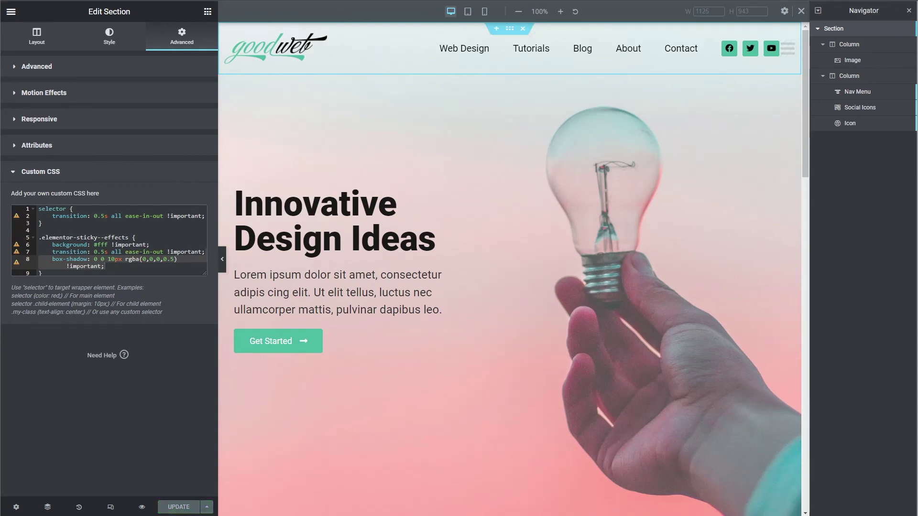
Step: Preview the page and test the sticky white header at full and tablet-like widths
key(ctrl+p)
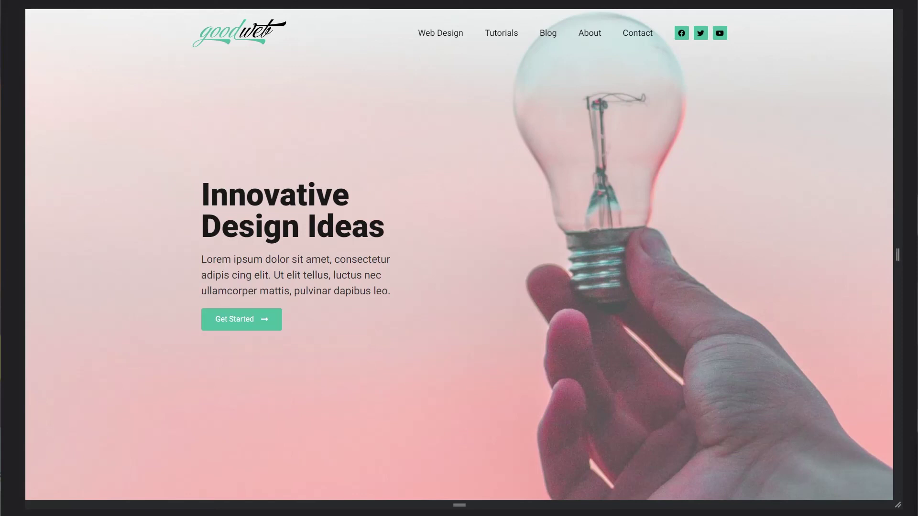
scroll(616, 182, down, 12)
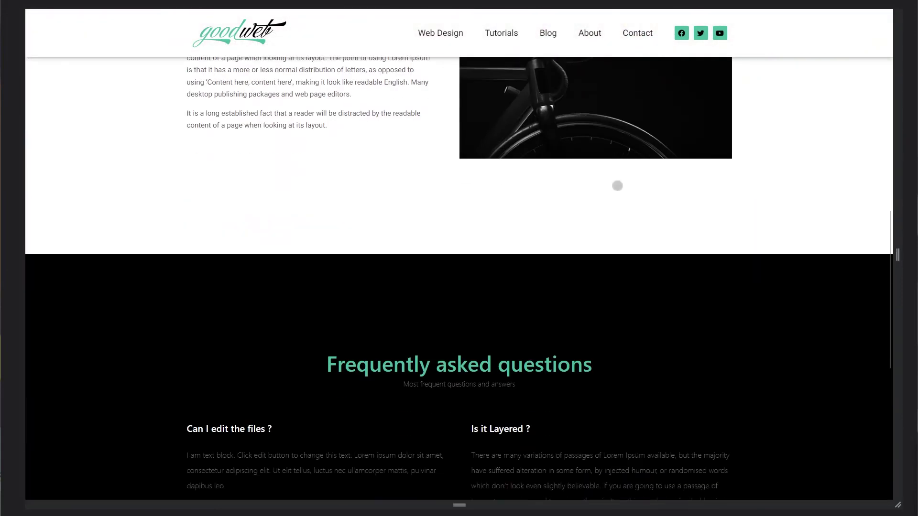
scroll(617, 185, up, 9)
scroll(617, 186, up, 3)
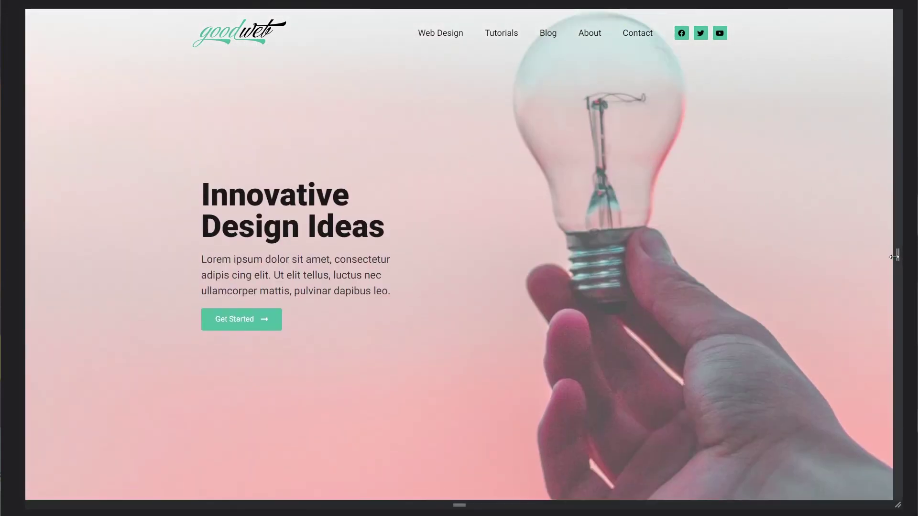
drag(897, 255, 675, 261)
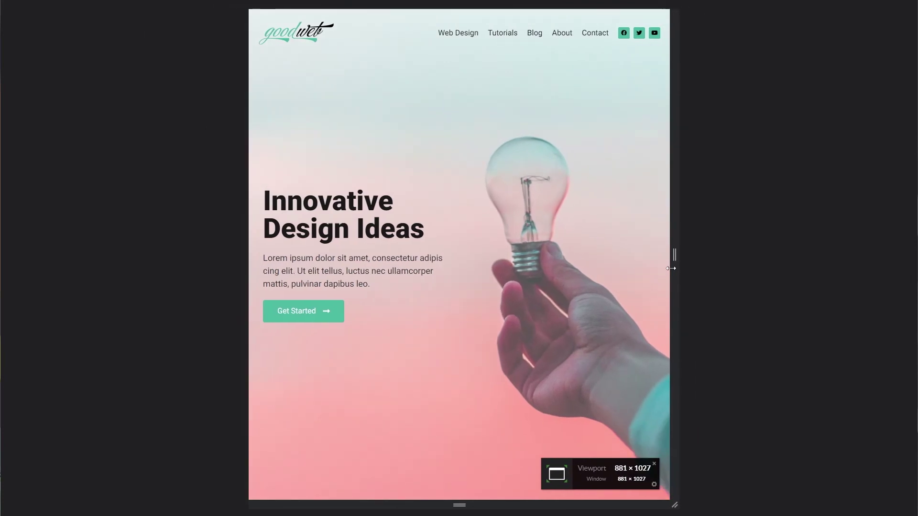
scroll(513, 193, down, 12)
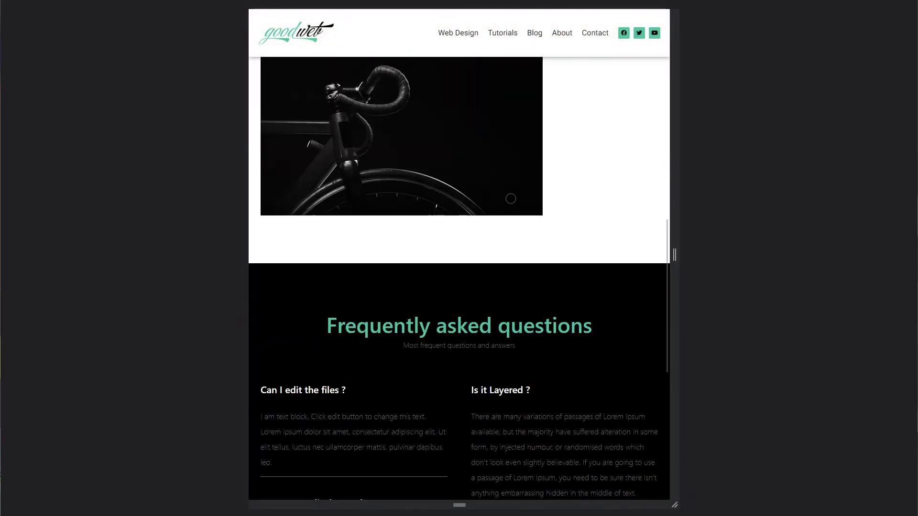
scroll(511, 199, up, 7)
scroll(511, 199, up, 5)
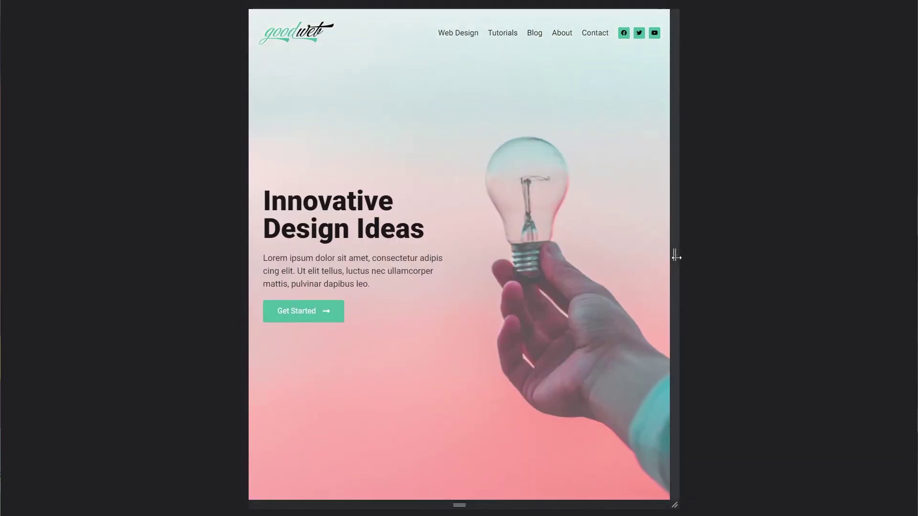
Step: At phone width, test scrolling, then open and close the hamburger menu popup
drag(675, 256, 567, 258)
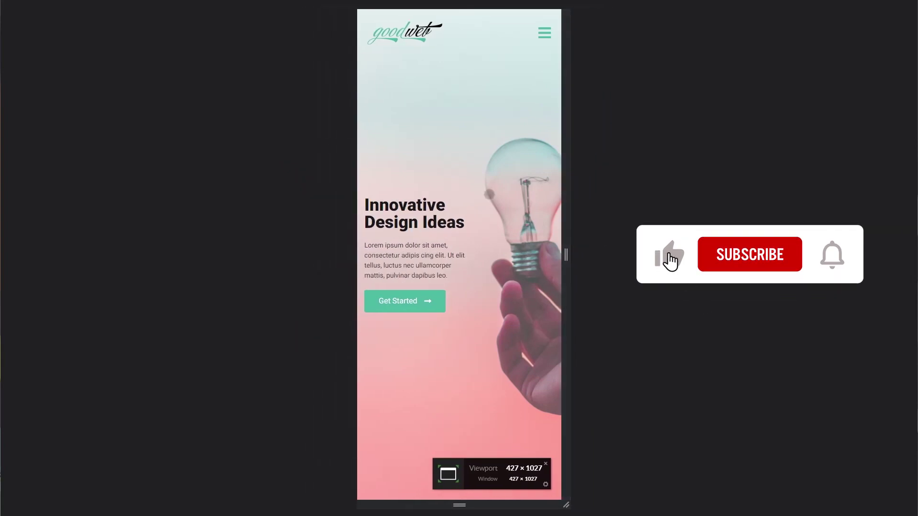
scroll(459, 253, down, 5)
scroll(459, 253, up, 8)
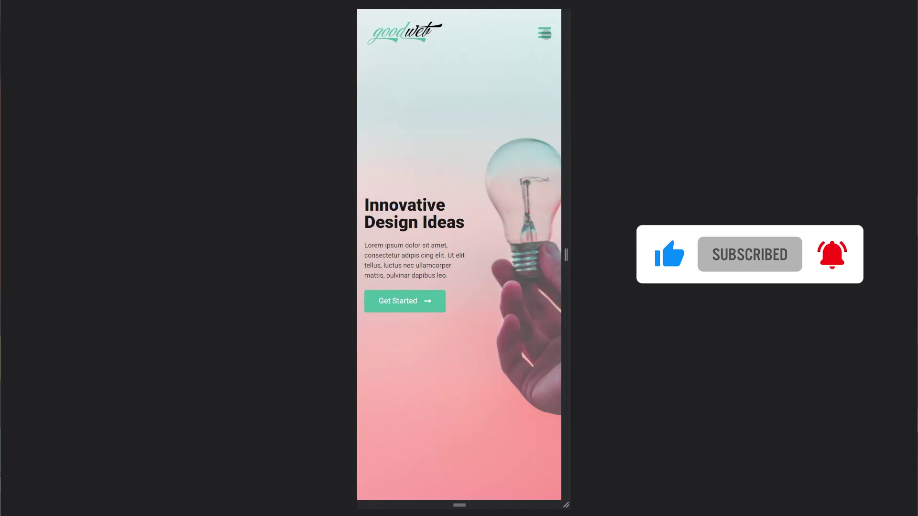
click(544, 33)
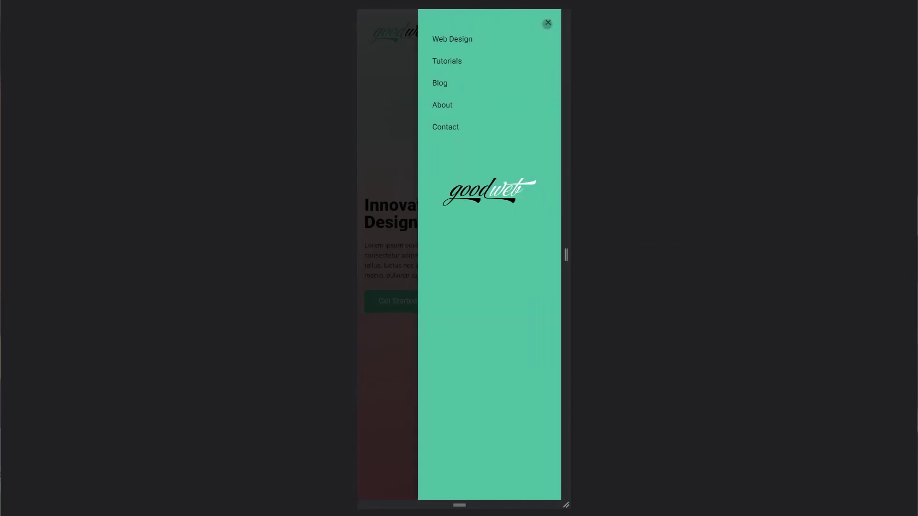
click(548, 23)
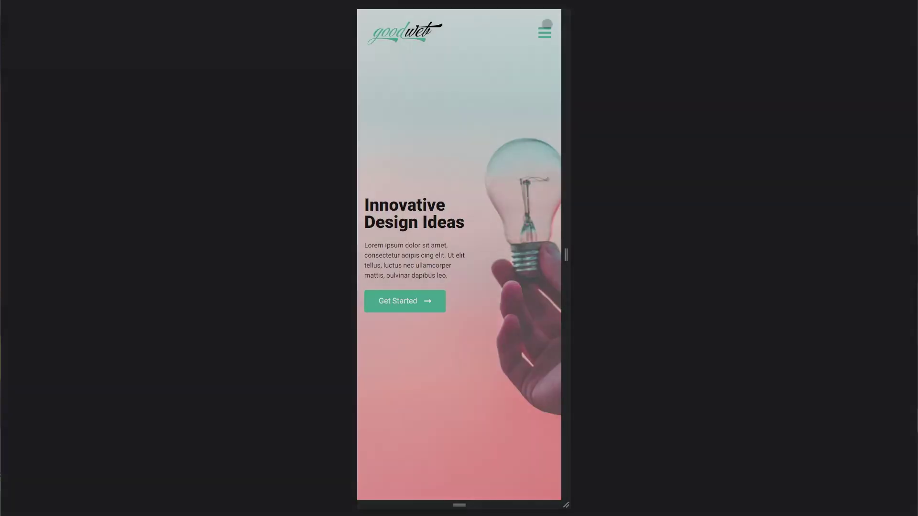